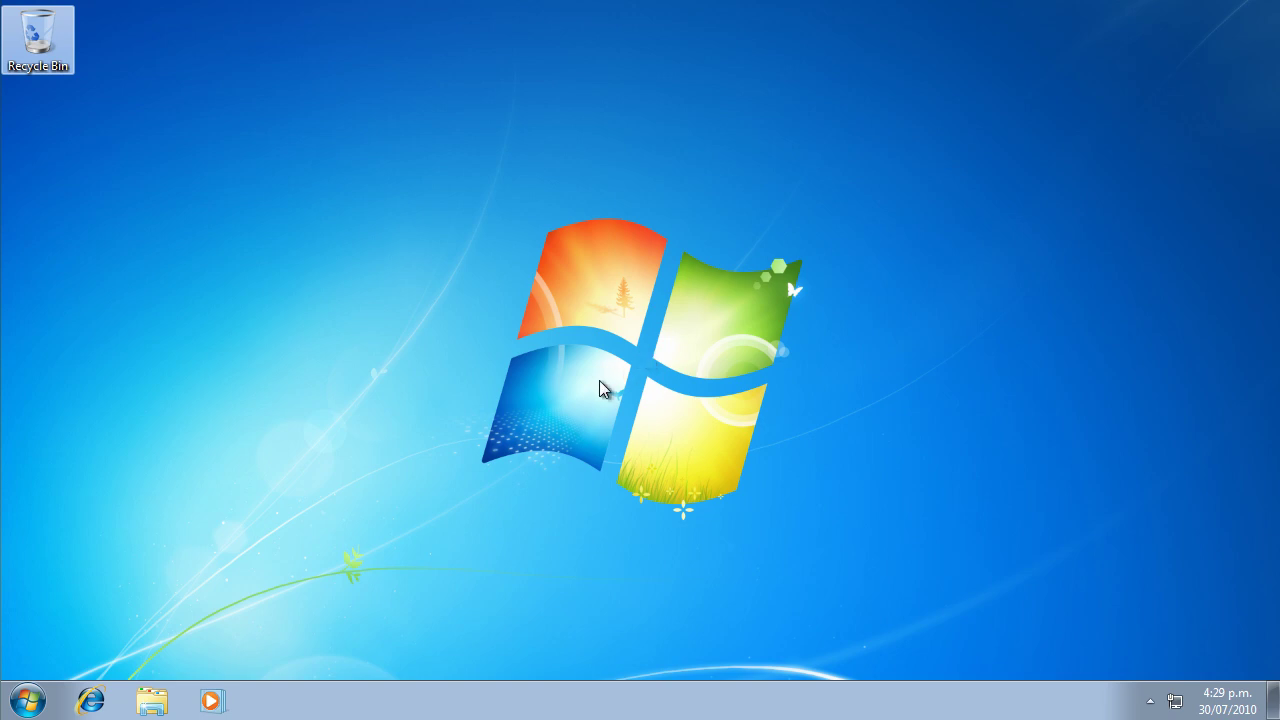
{"action": "left_click", "coordinate": [104, 704]}
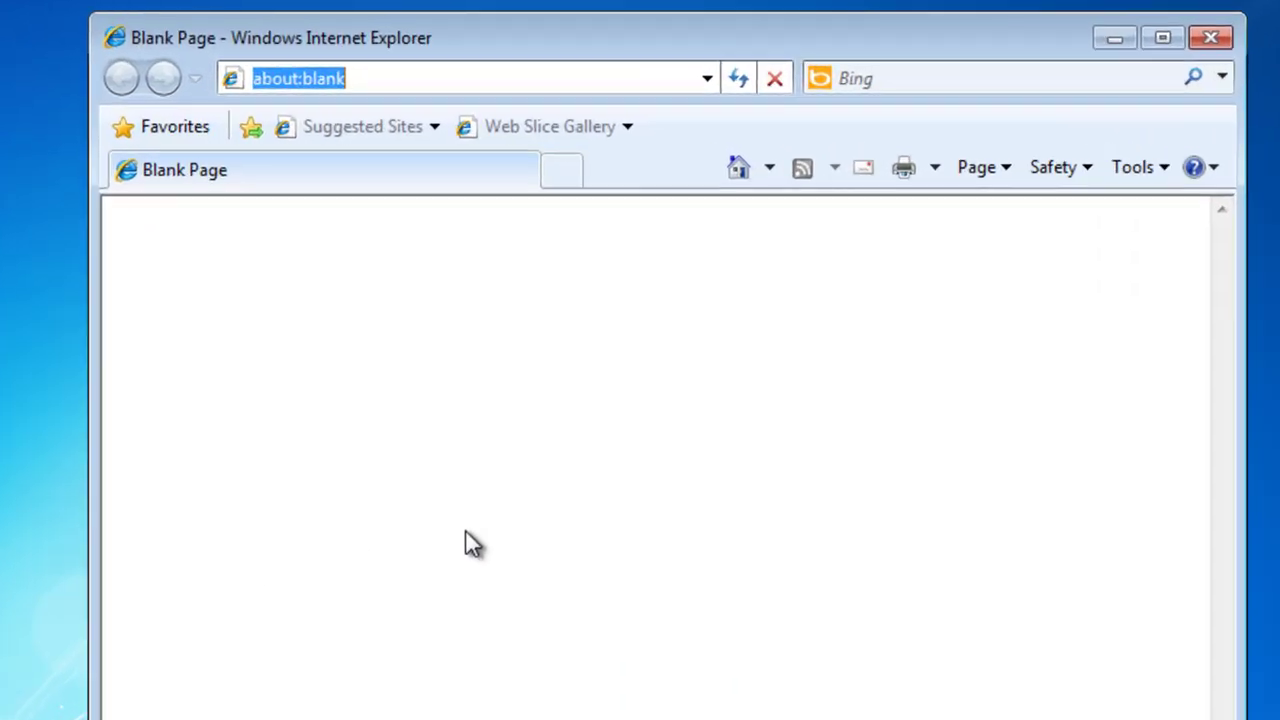
{"action": "type", "text": "www.wingat"}
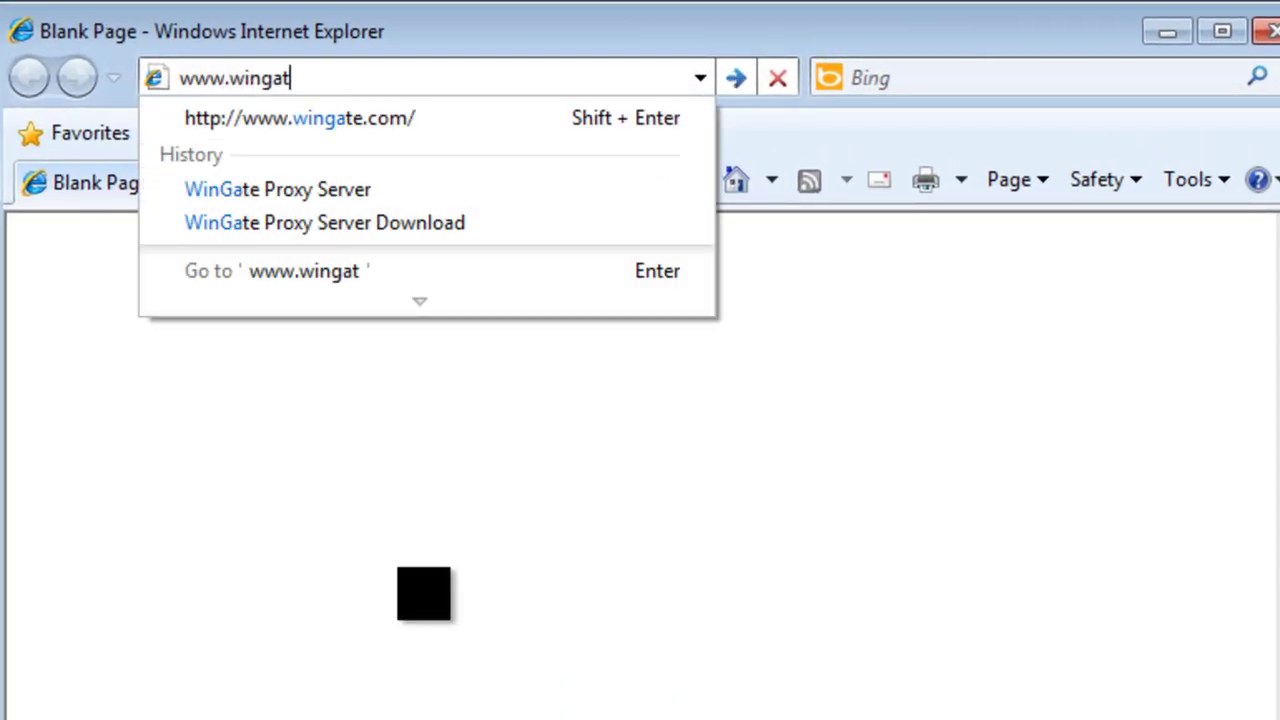
{"action": "key", "text": "shift+Return"}
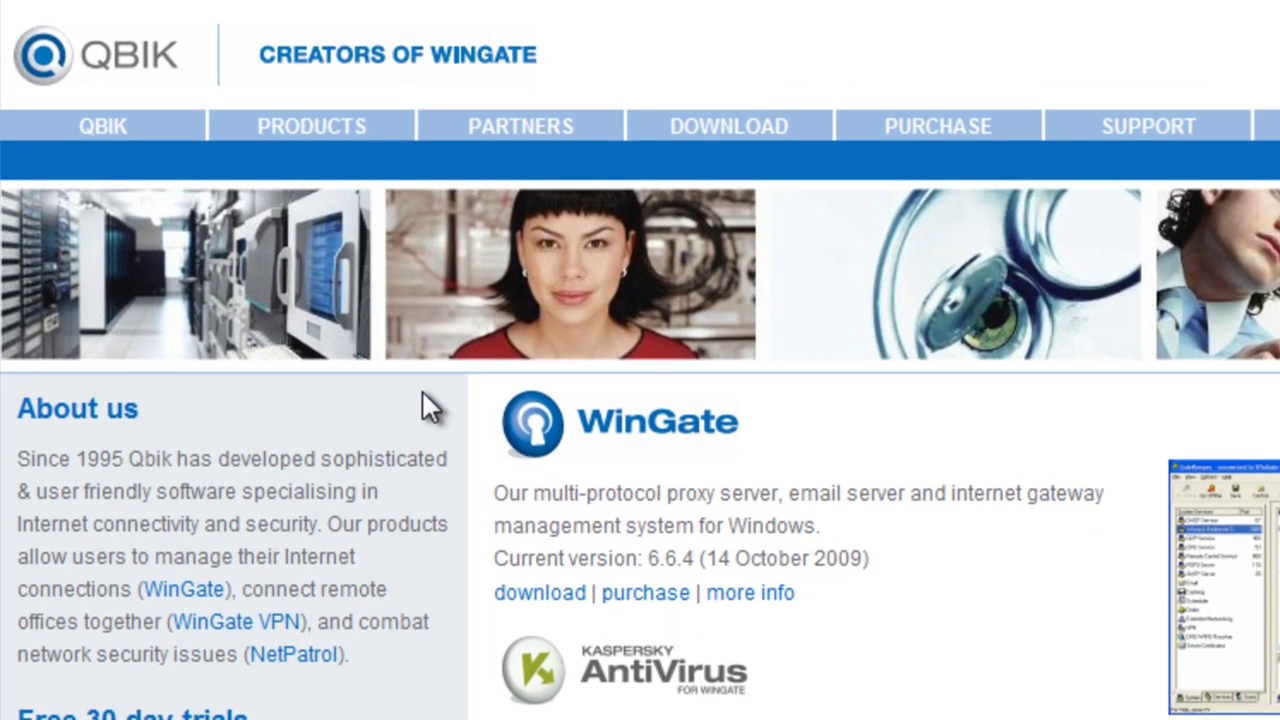
{"action": "left_click", "coordinate": [535, 592]}
Download the WinGate 6.6.4 (Build 1338) self-install file and save it as WinGate6.6.4.1338-USE in the Downloads folder
{"action": "scroll", "coordinate": [535, 605], "scroll_direction": "down", "scroll_amount": 5}
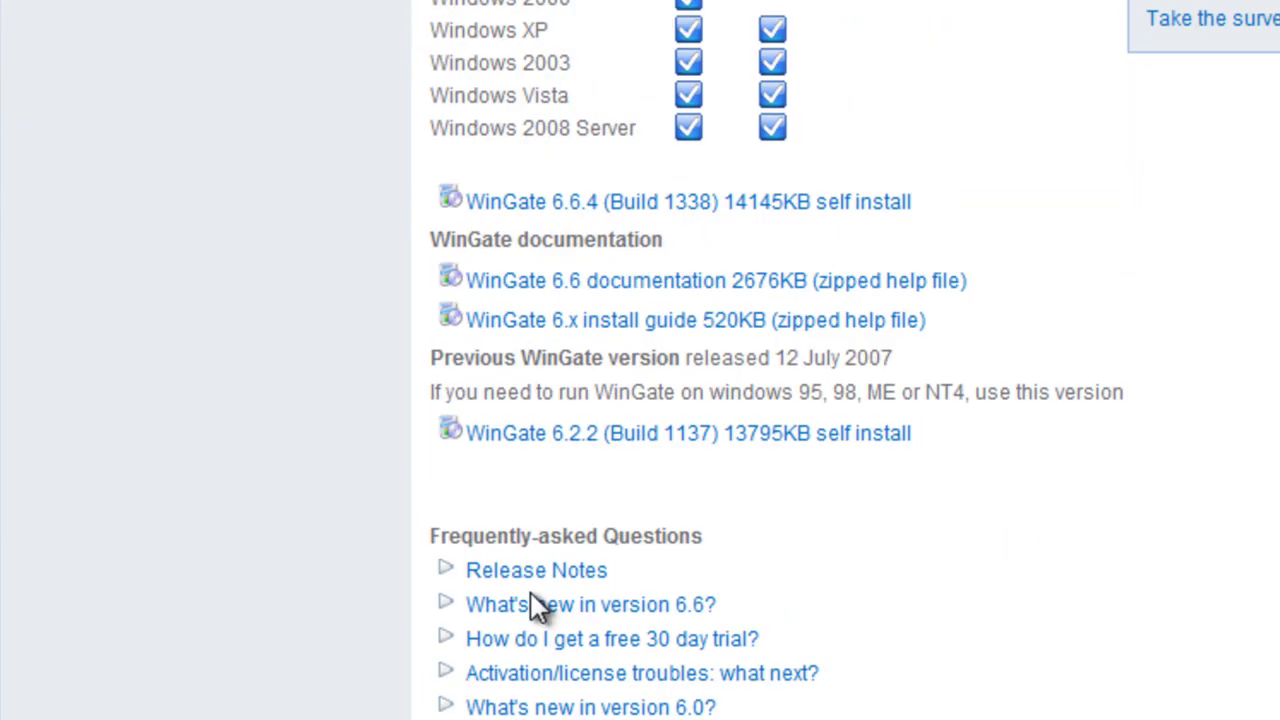
{"action": "left_click", "coordinate": [638, 210]}
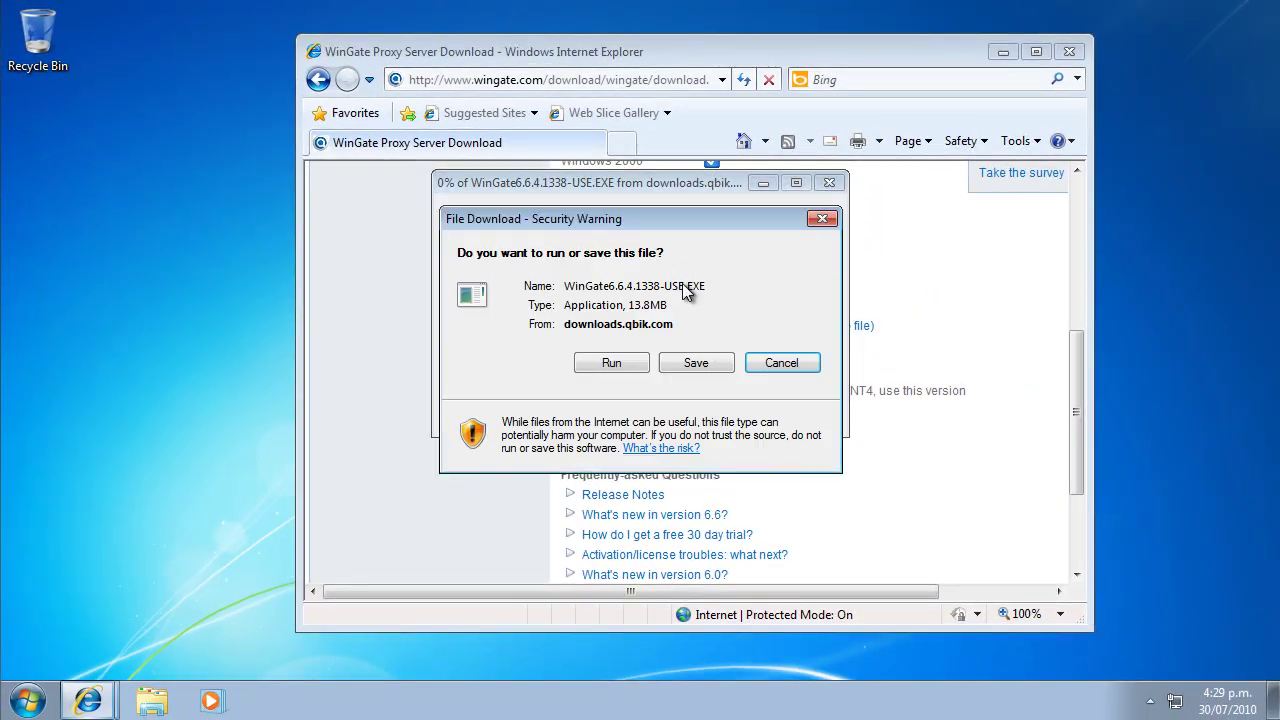
{"action": "left_click", "coordinate": [681, 364]}
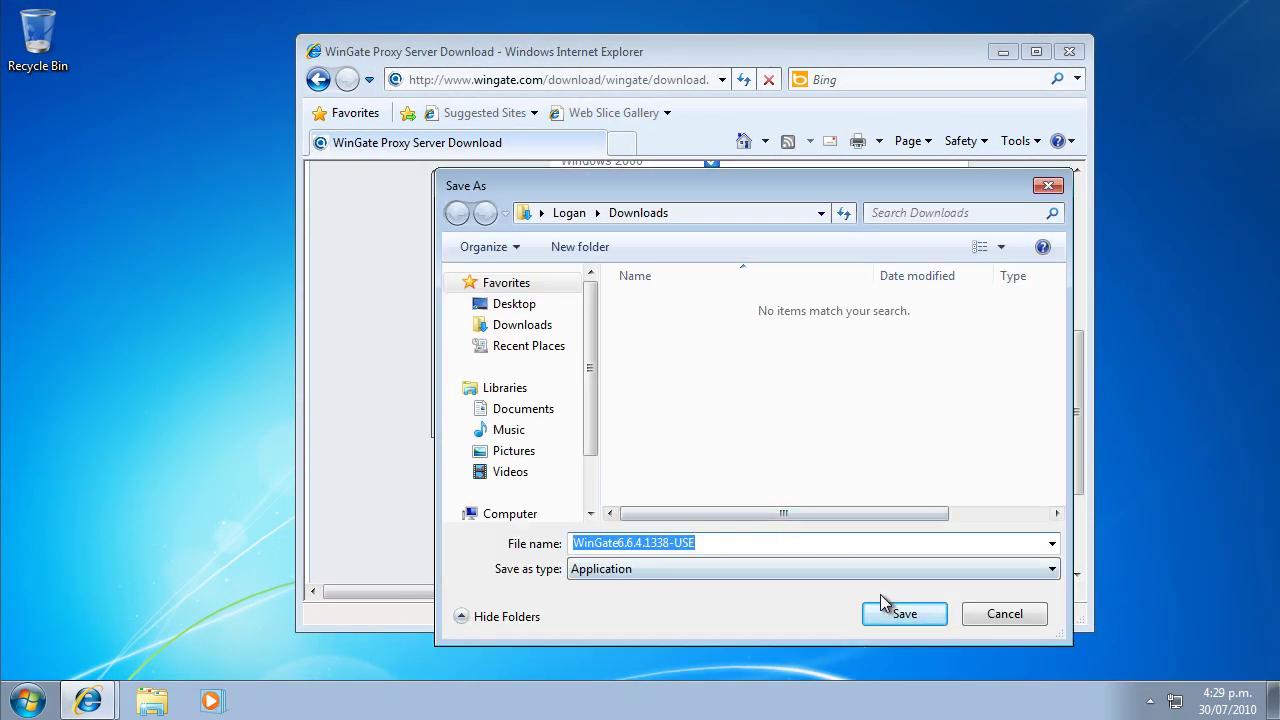
{"action": "left_click", "coordinate": [890, 612]}
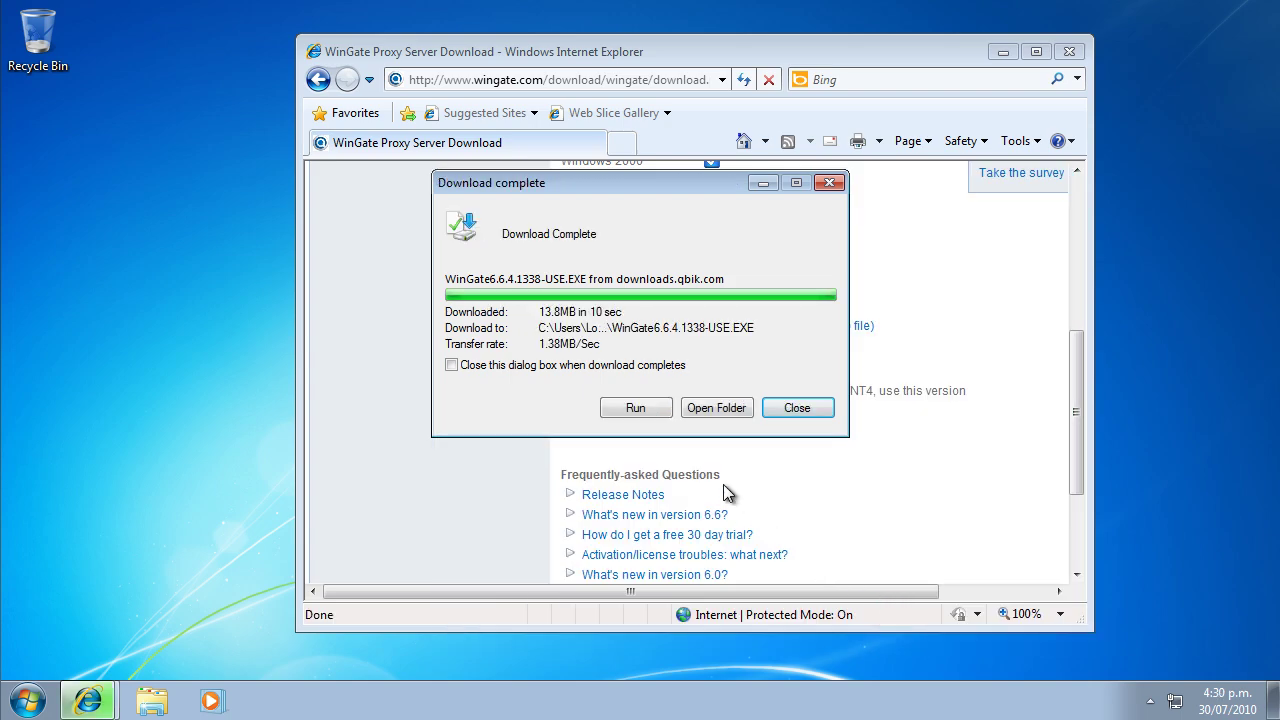
Run the downloaded WinGate installer, allow it to make changes to the computer, and accept the license agreement
{"action": "left_click", "coordinate": [636, 409]}
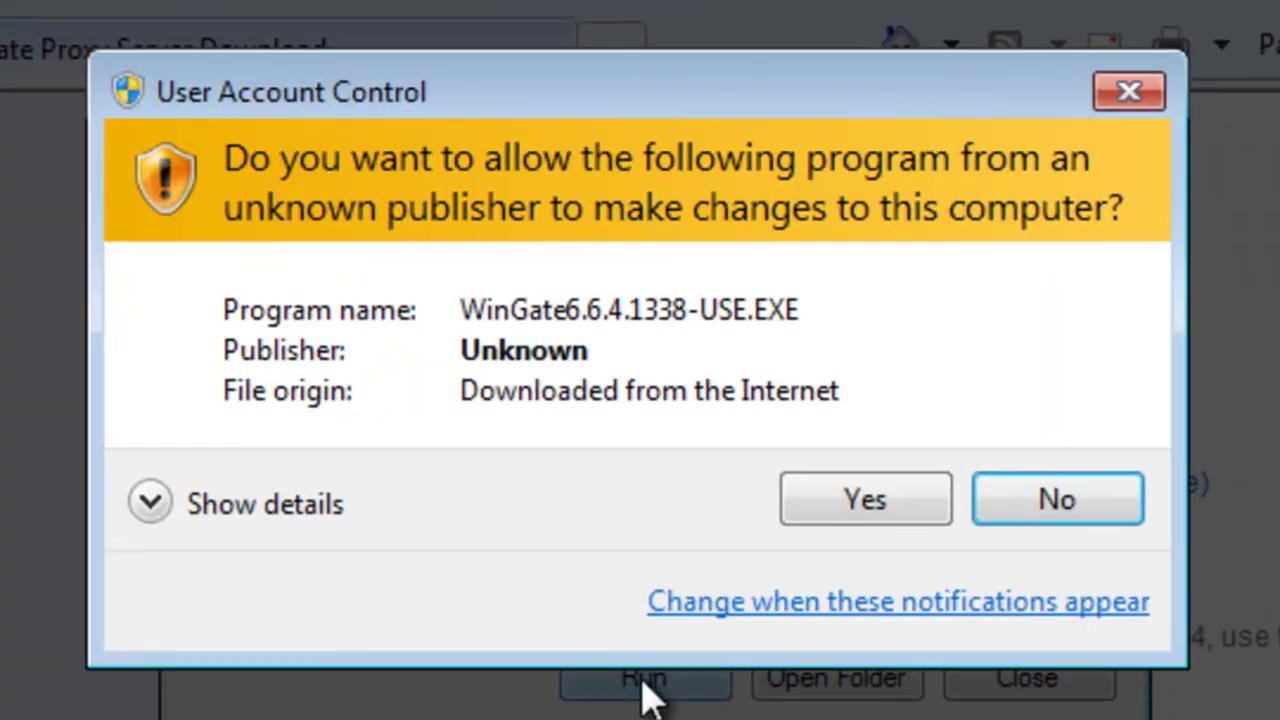
{"action": "left_click", "coordinate": [820, 510]}
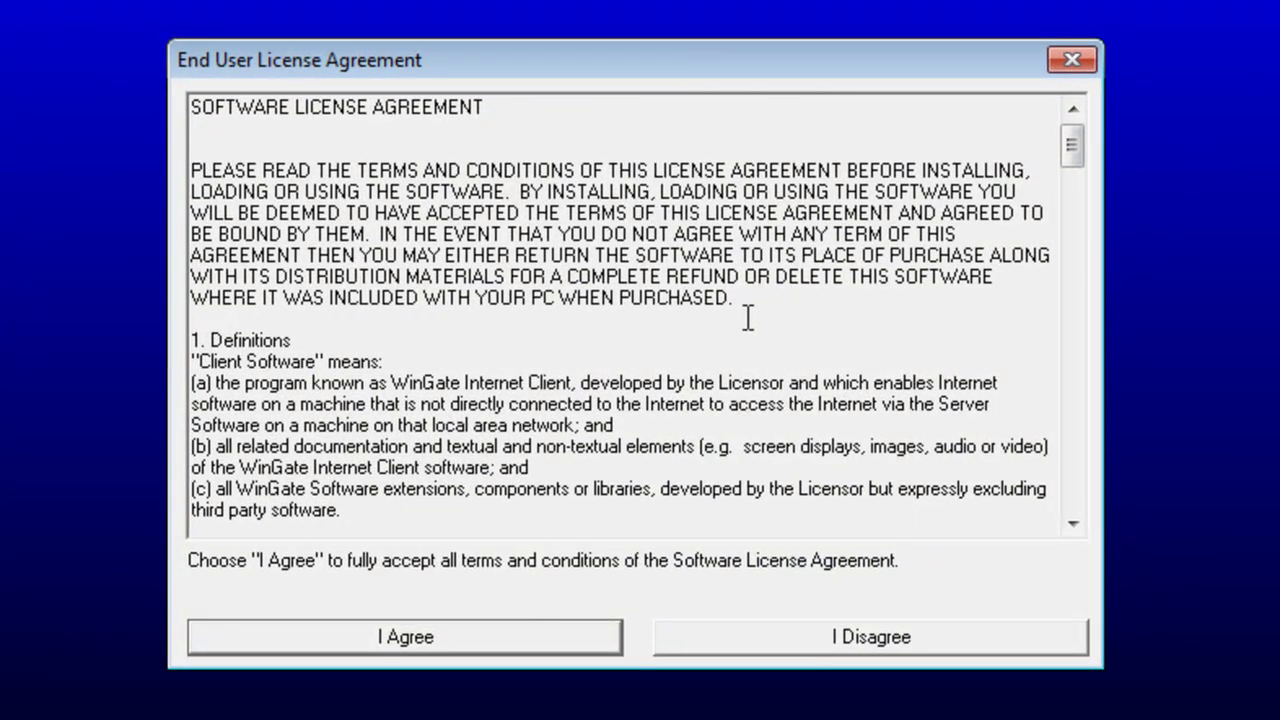
{"action": "left_click", "coordinate": [430, 640]}
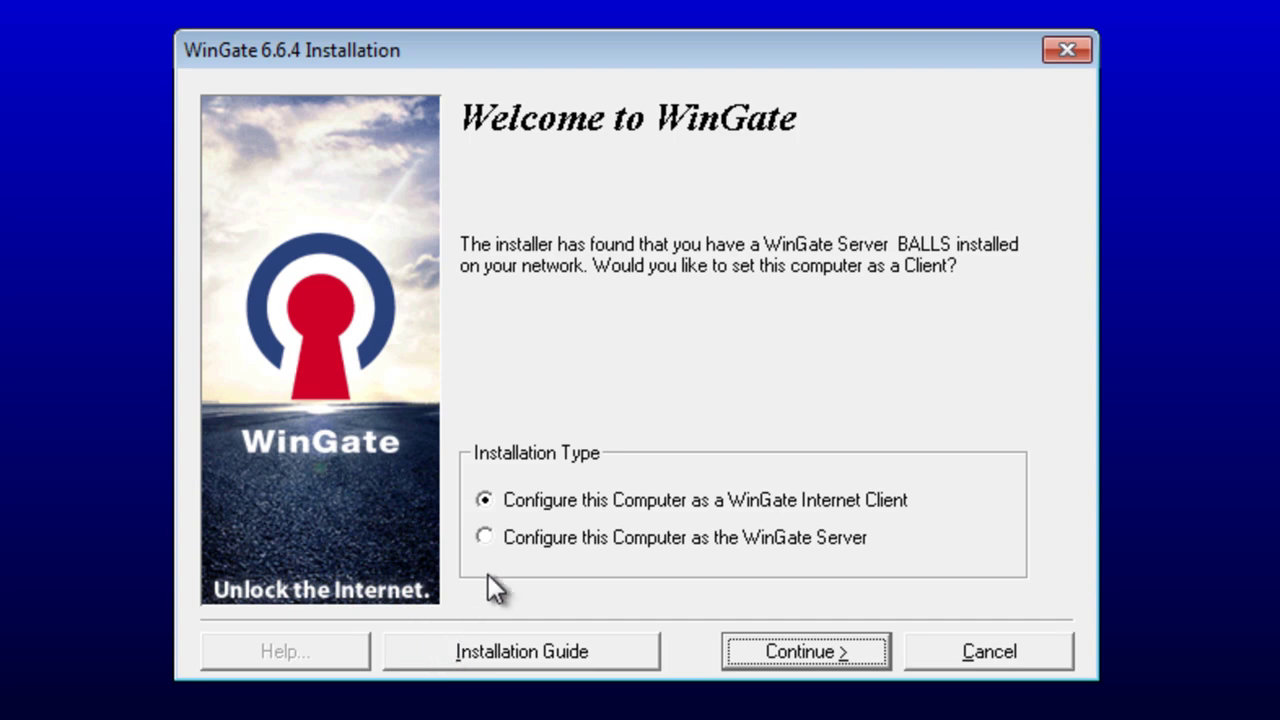
Choose to configure this computer as the WinGate Server, with C:\Program Files\WinGate as the destination folder
{"action": "left_click", "coordinate": [486, 537]}
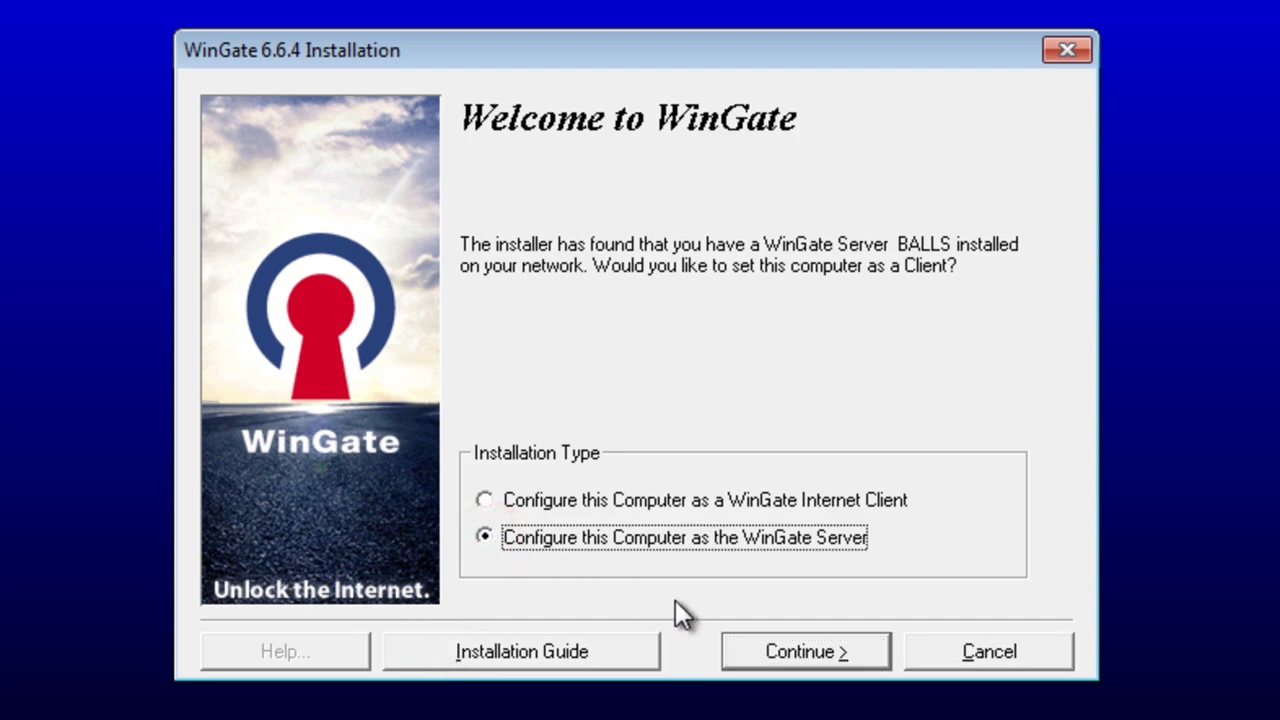
{"action": "left_click", "coordinate": [753, 648]}
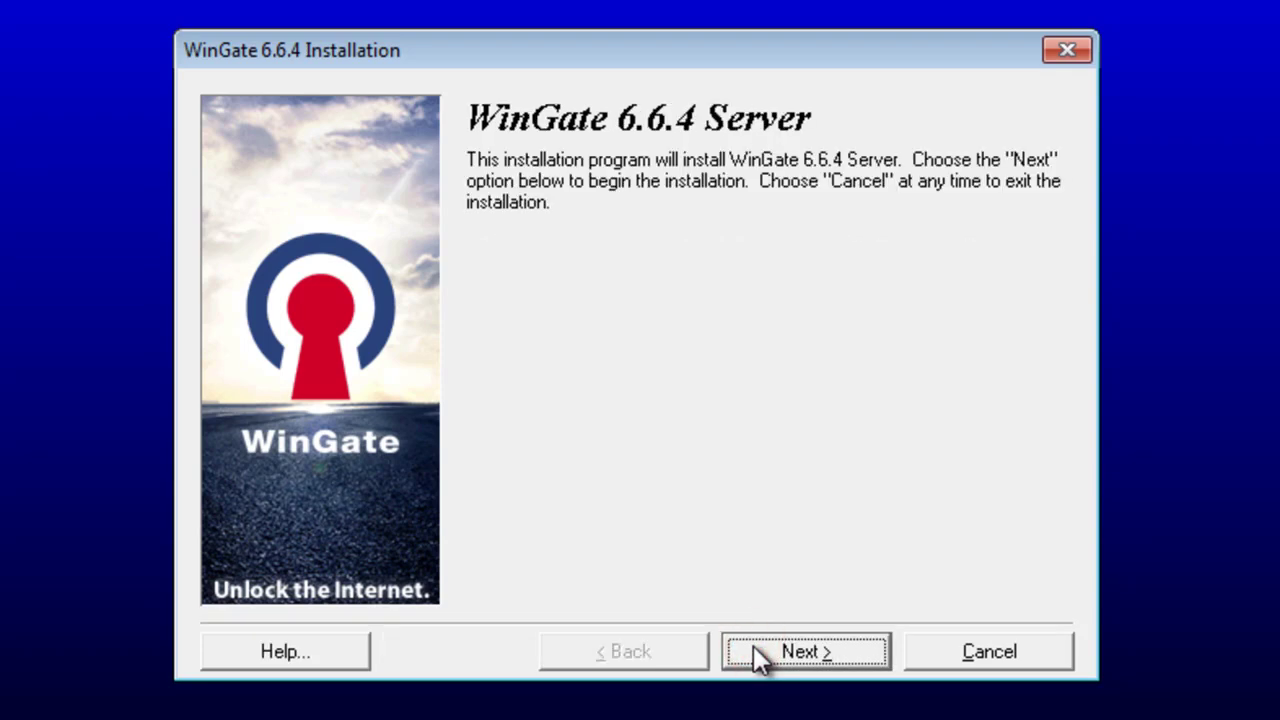
{"action": "left_click", "coordinate": [755, 652]}
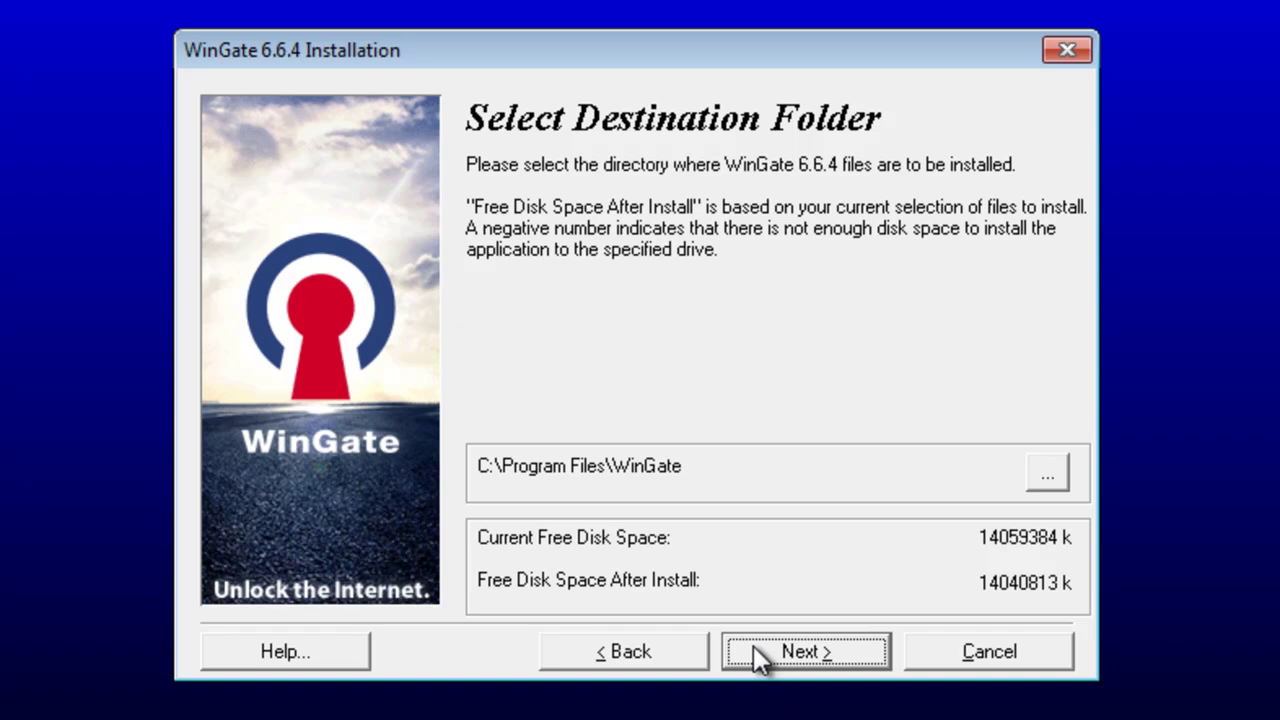
{"action": "left_click", "coordinate": [755, 652]}
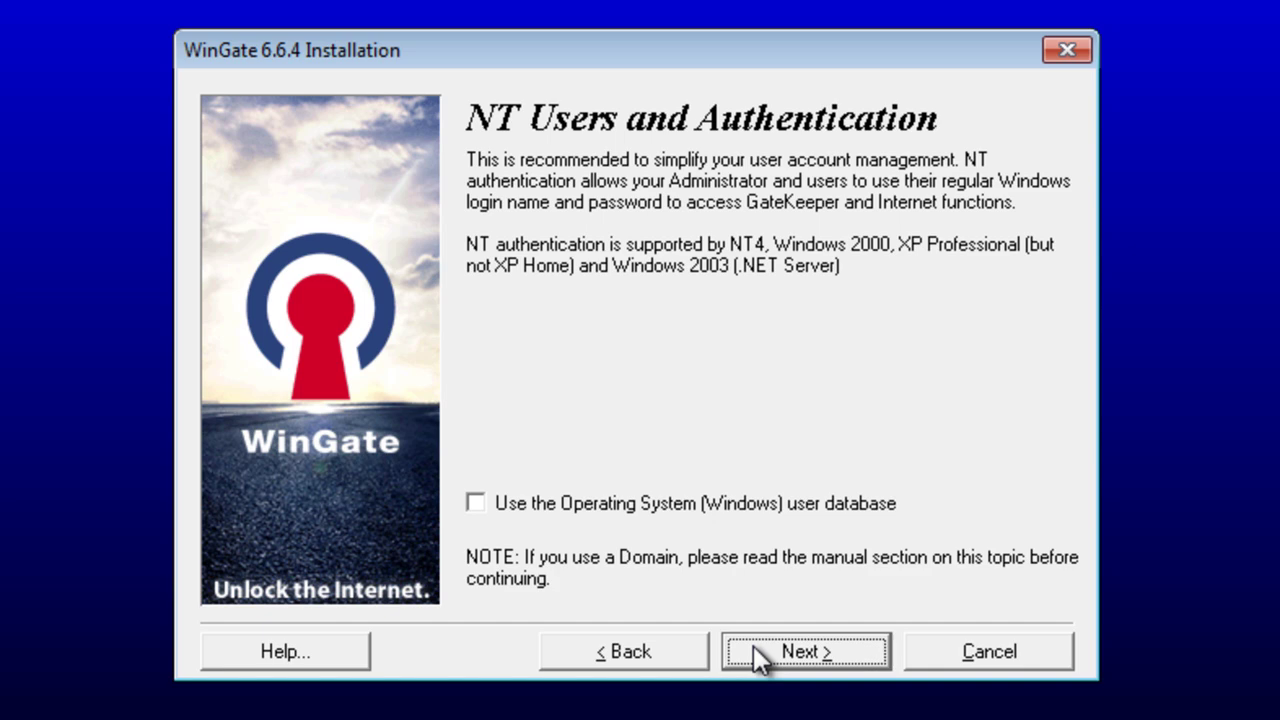
Accept the setup options with the Windows user database off, ENS installed without bootup protection, and Auto Update enabled
{"action": "left_click", "coordinate": [753, 645]}
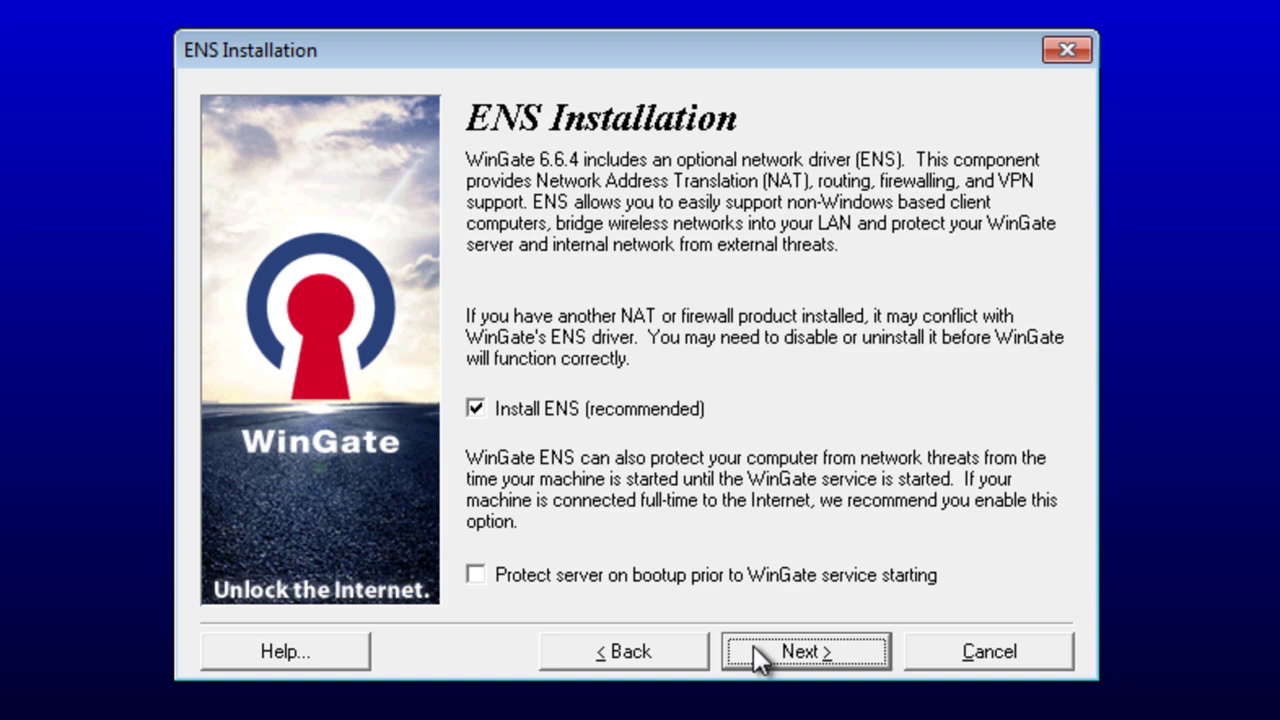
{"action": "left_click", "coordinate": [753, 651]}
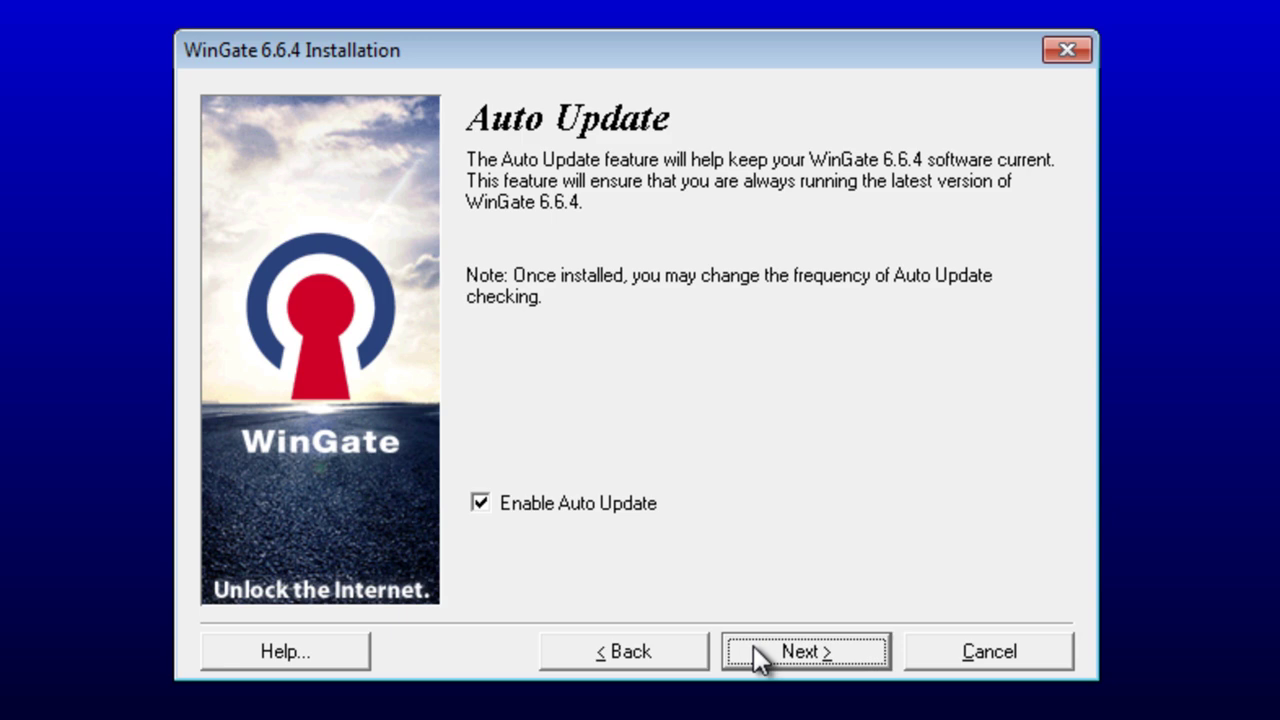
{"action": "left_click", "coordinate": [753, 653]}
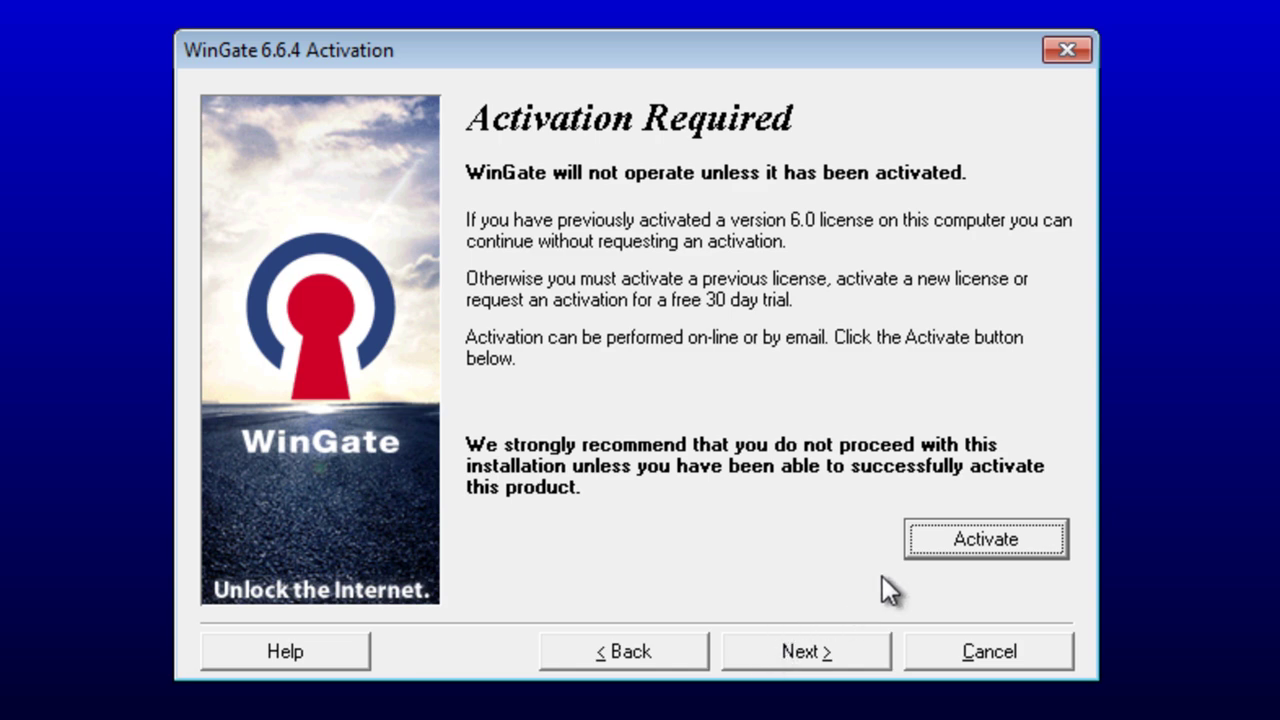
Request and activate a WinGate trial license using the Internet, without a proxy server
{"action": "left_click", "coordinate": [968, 543]}
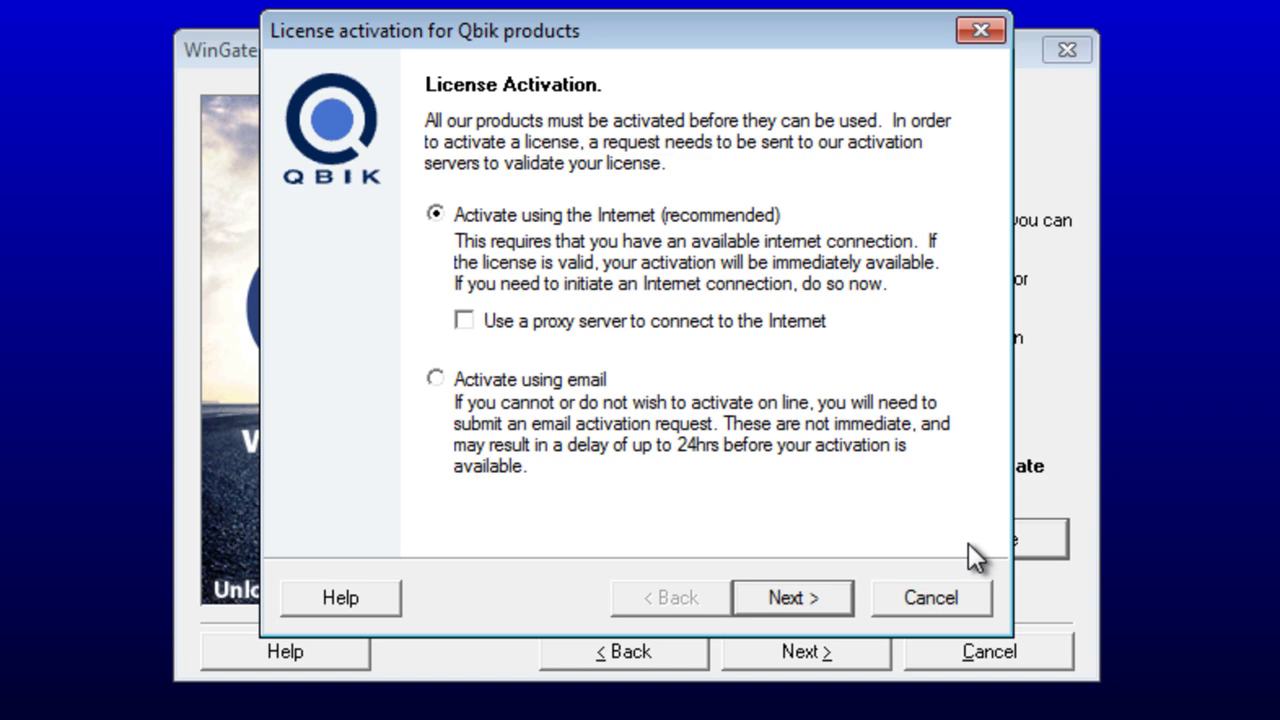
{"action": "left_click", "coordinate": [790, 598]}
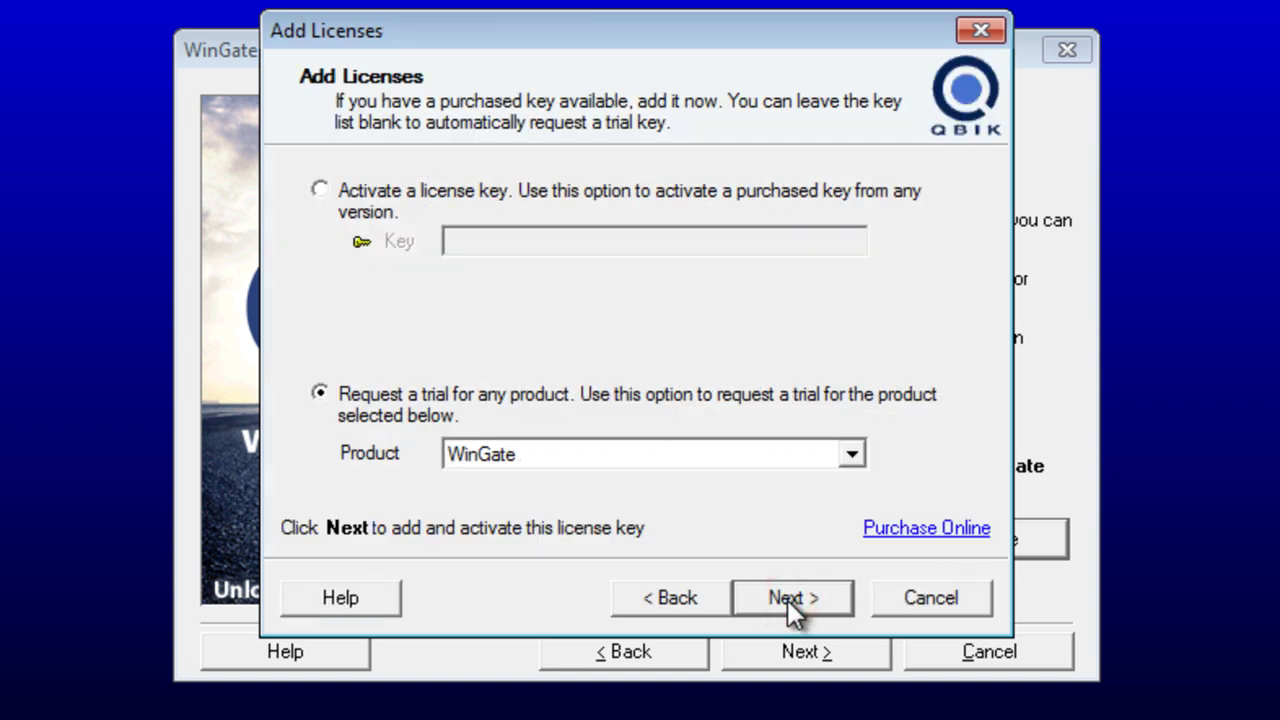
{"action": "left_click", "coordinate": [787, 599]}
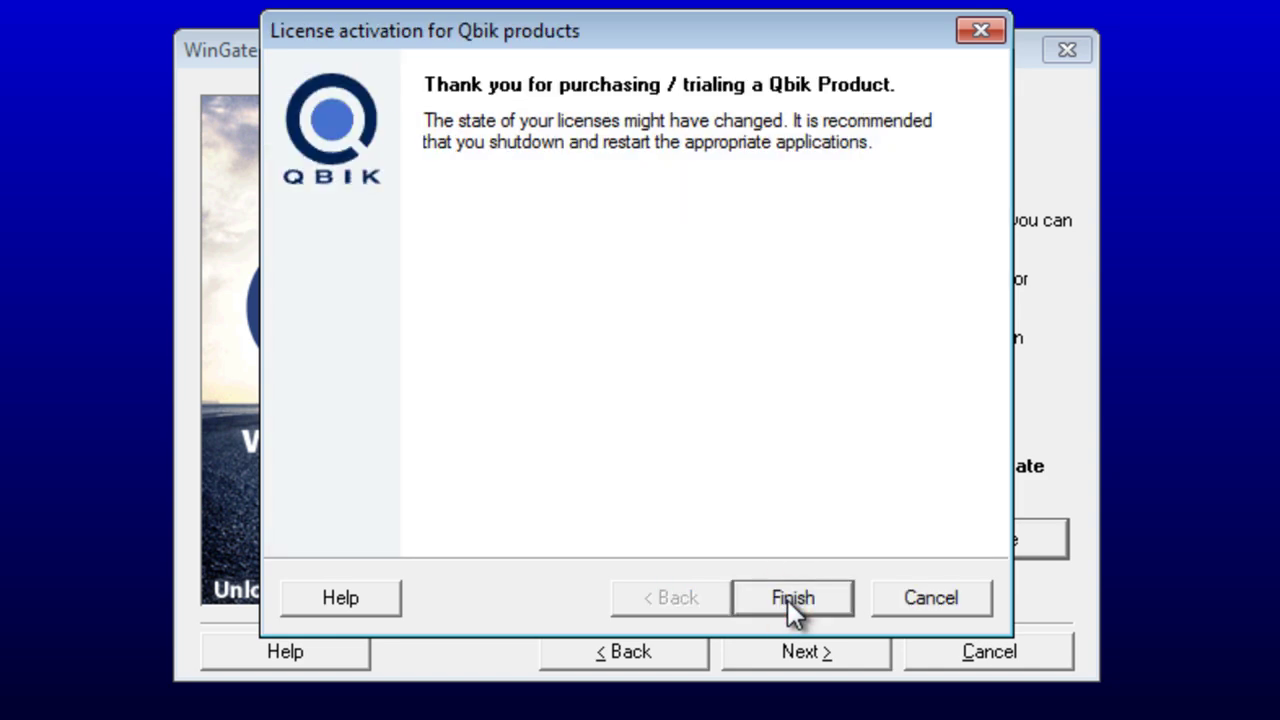
{"action": "left_click", "coordinate": [787, 599]}
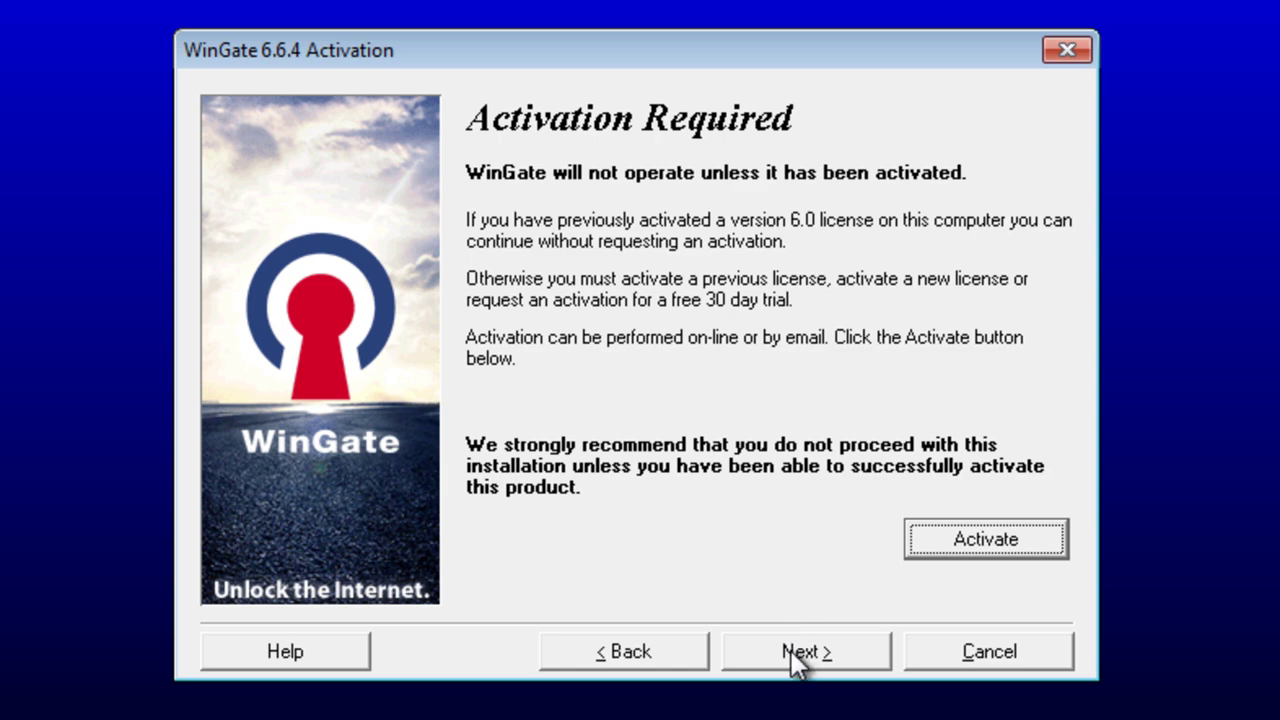
Install WinGate with the chosen settings, finish the installer without viewing the ReadMe, and restart the computer
{"action": "left_click", "coordinate": [797, 660]}
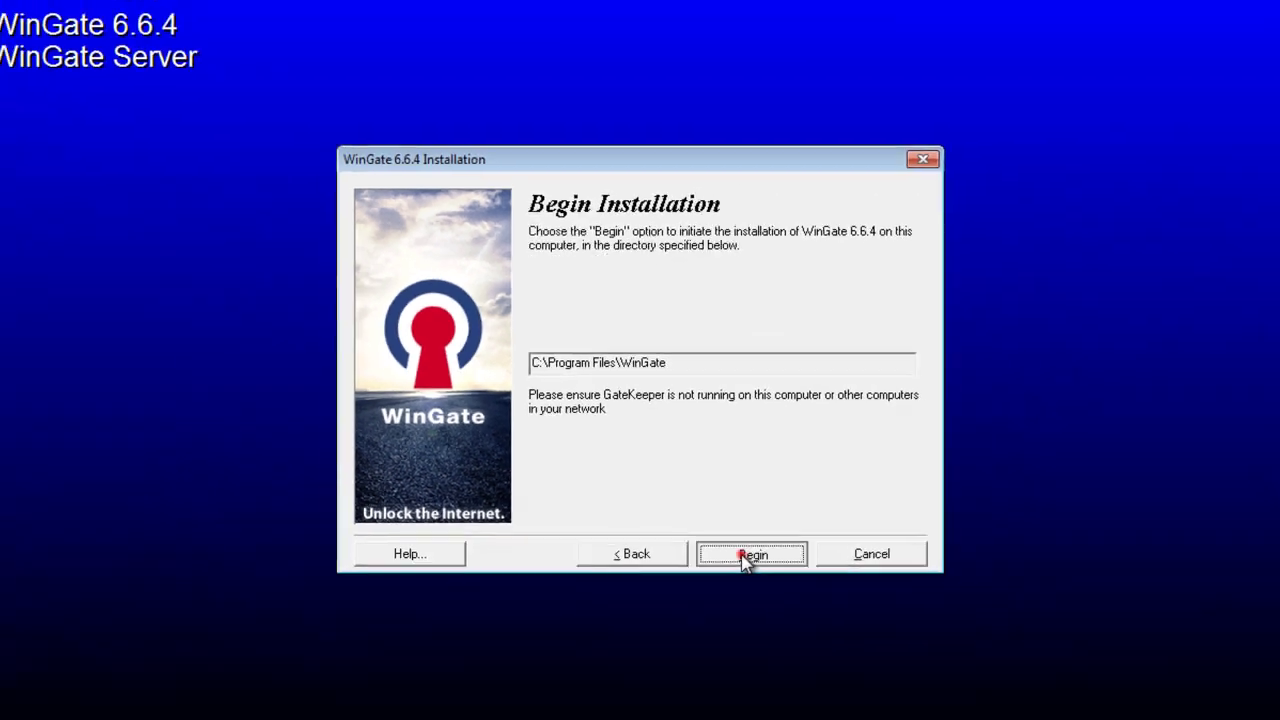
{"action": "left_click", "coordinate": [795, 650]}
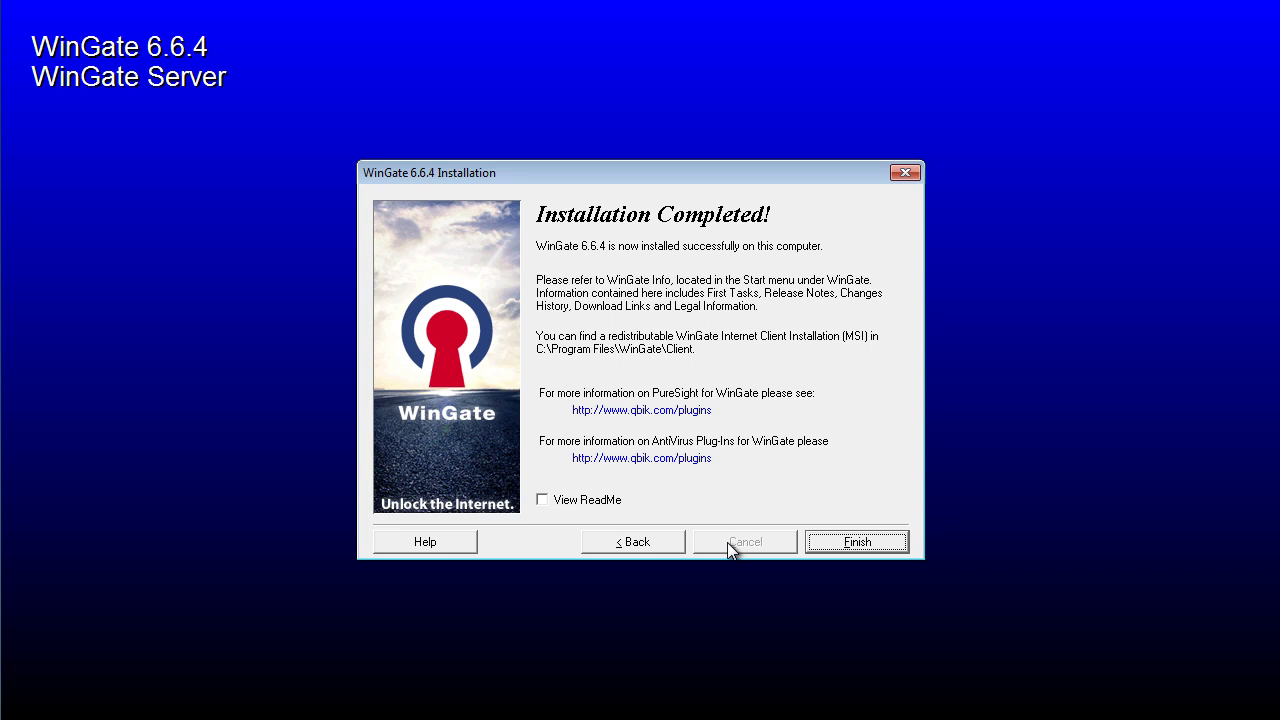
{"action": "left_click", "coordinate": [855, 545]}
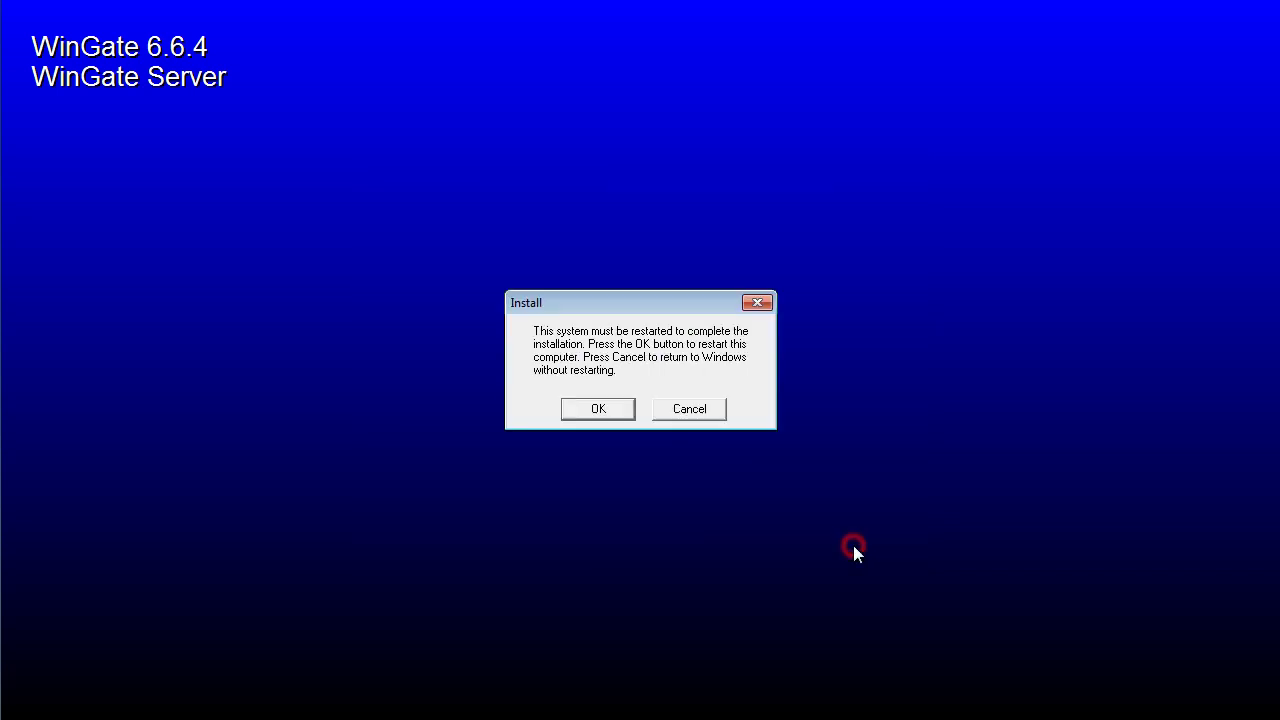
{"action": "left_click", "coordinate": [600, 410]}
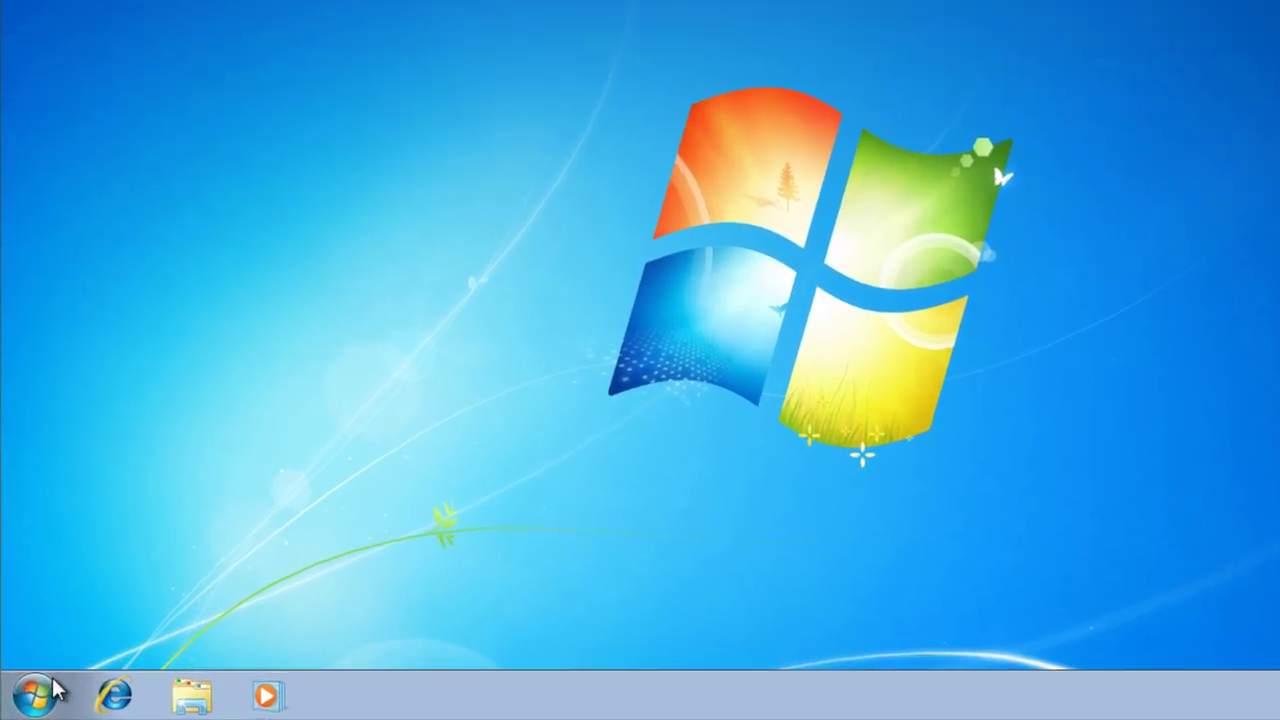
Launch GateKeeper from the WinGate program group and log on to the local machine as Administrator with a blank password
{"action": "left_click", "coordinate": [28, 700]}
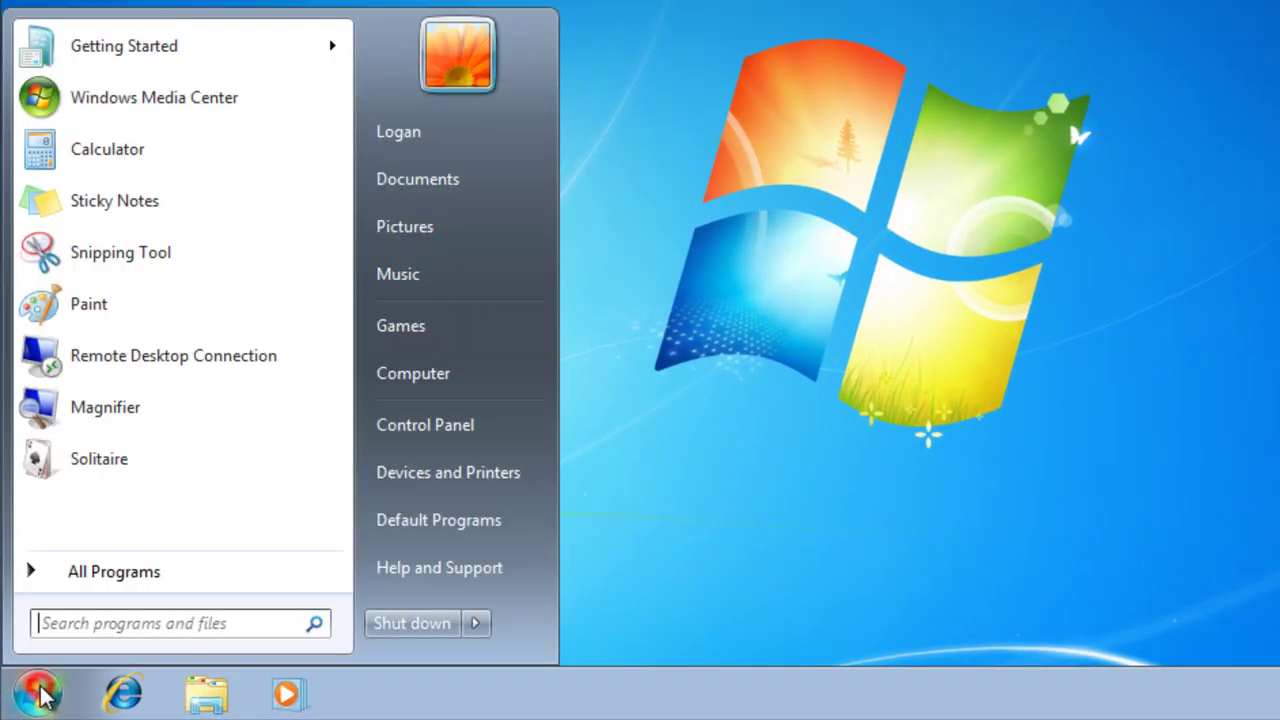
{"action": "left_click", "coordinate": [158, 574]}
{"action": "left_click", "coordinate": [118, 398]}
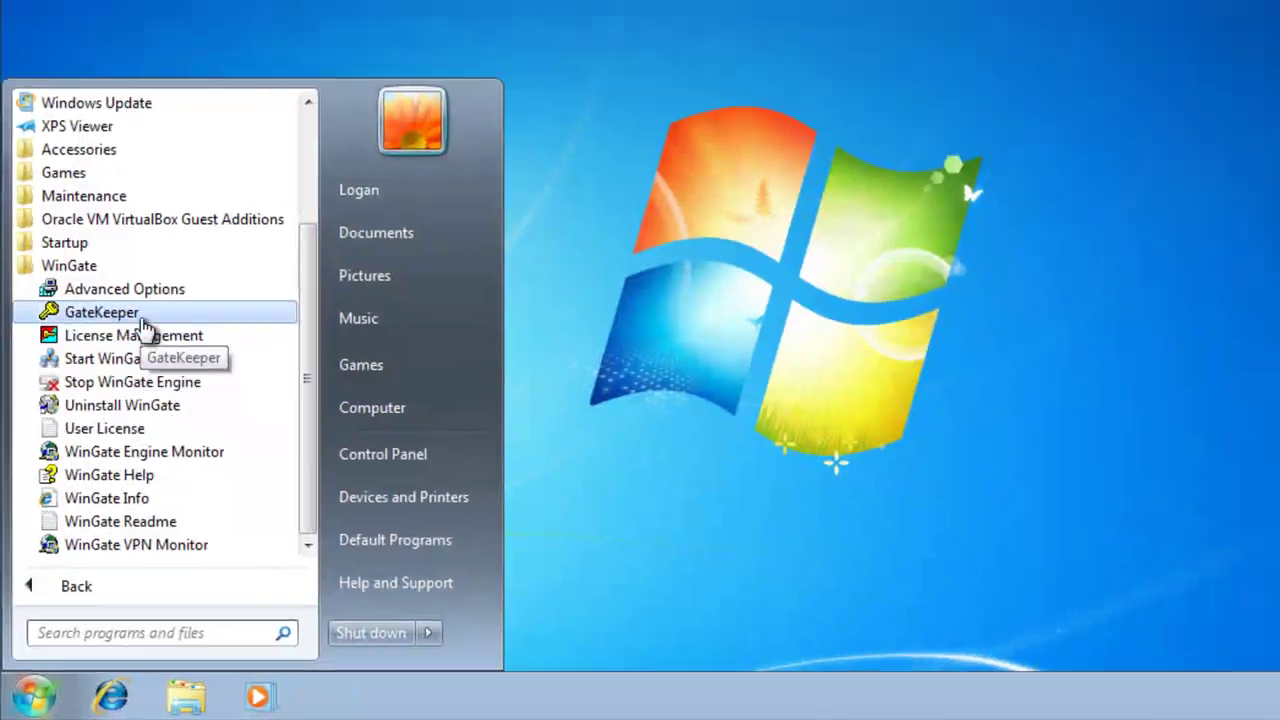
{"action": "left_click", "coordinate": [130, 268]}
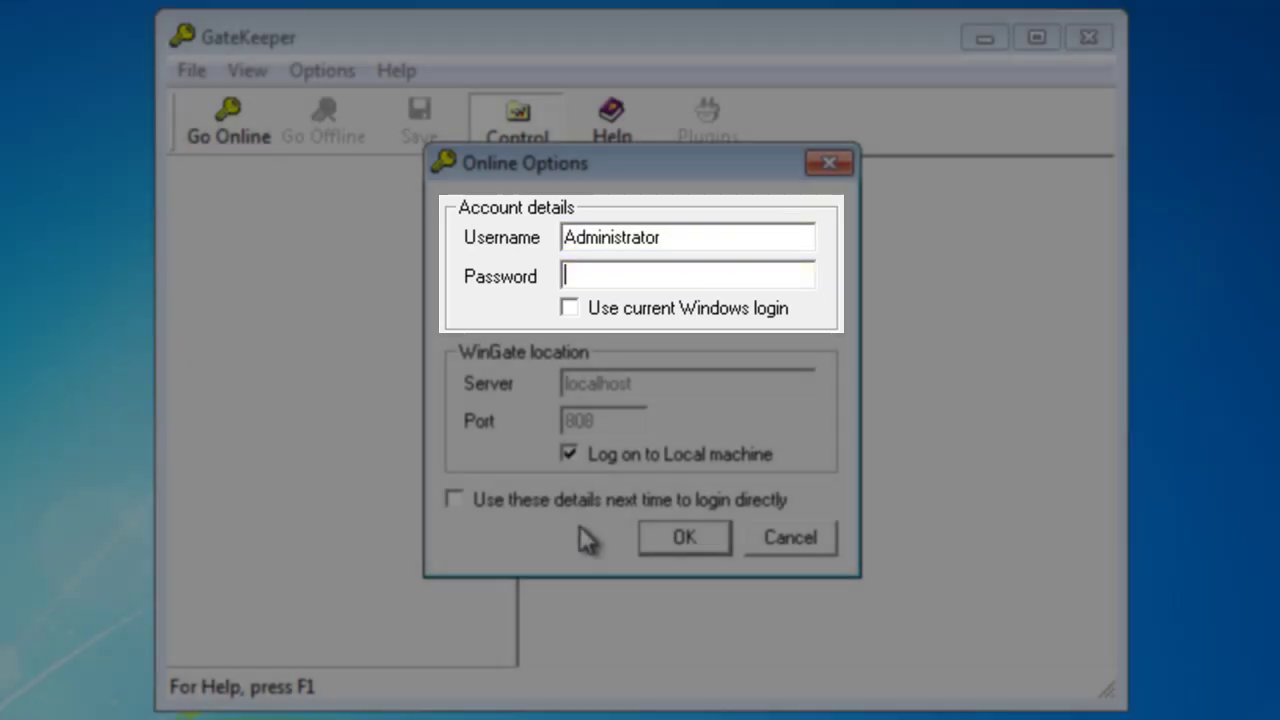
{"action": "left_click", "coordinate": [663, 540]}
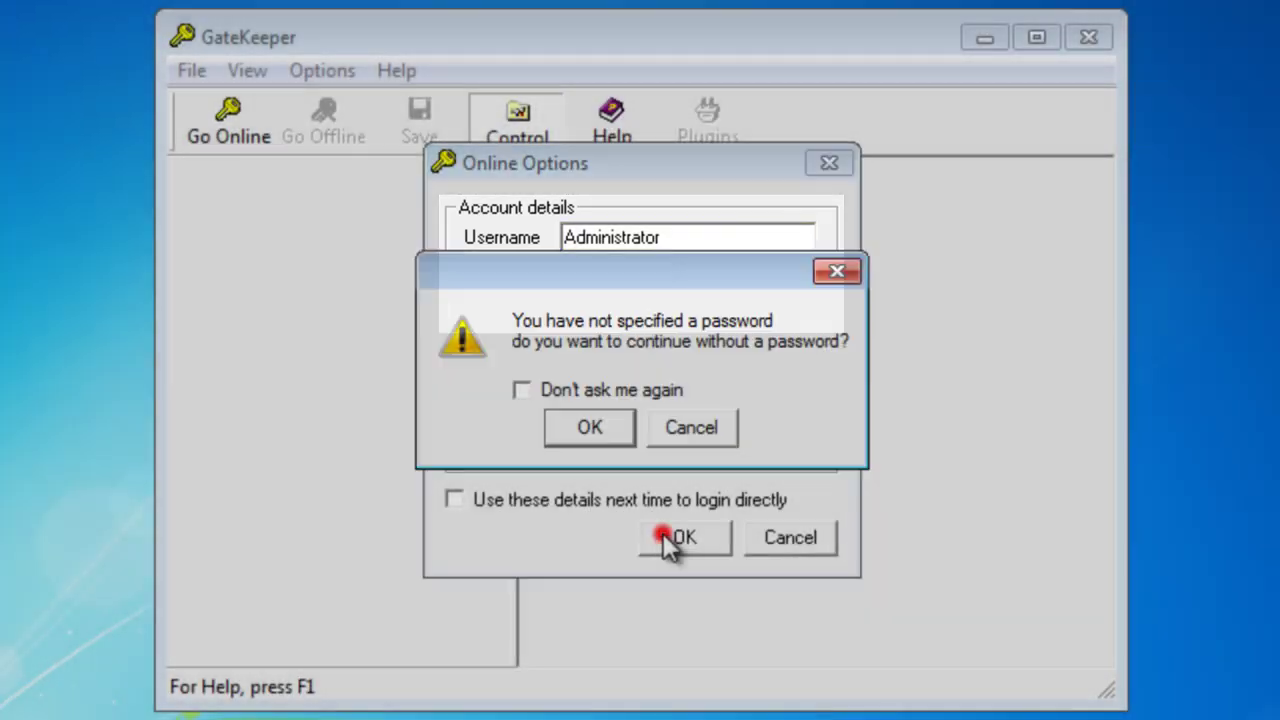
{"action": "left_click", "coordinate": [589, 428]}
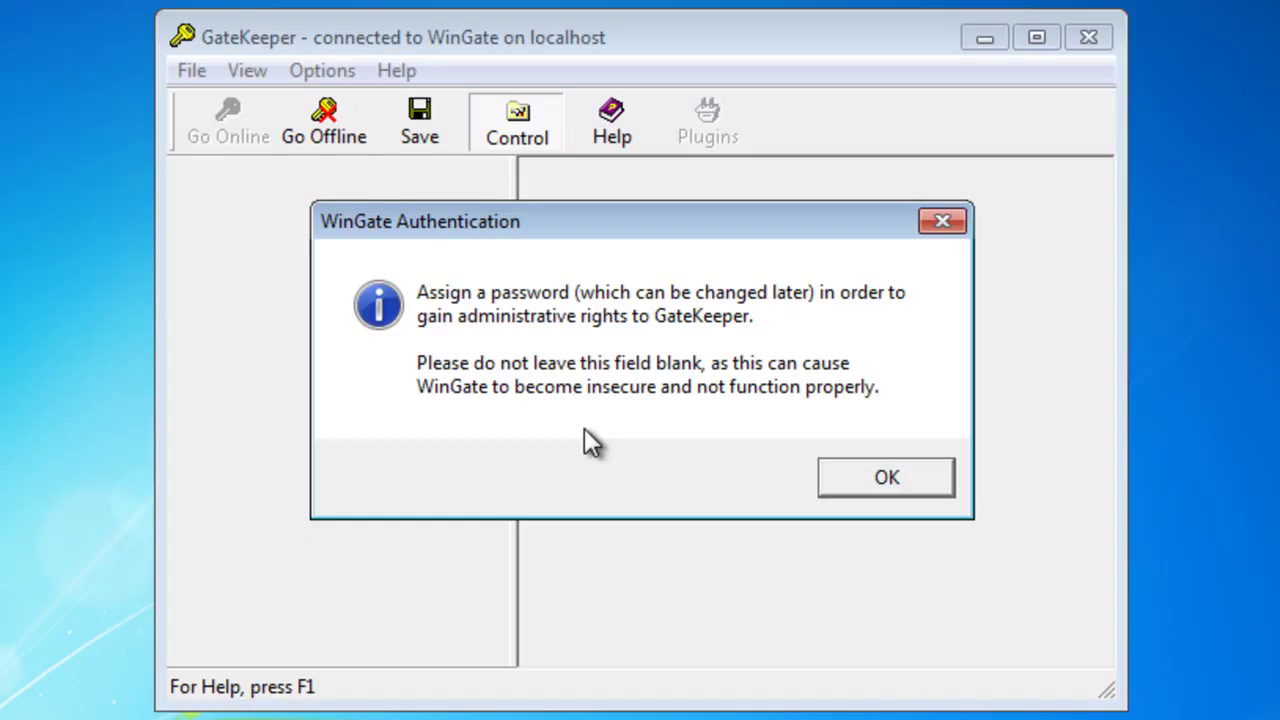
Enter and confirm a new Administrator password for WinGate
{"action": "left_click", "coordinate": [874, 479]}
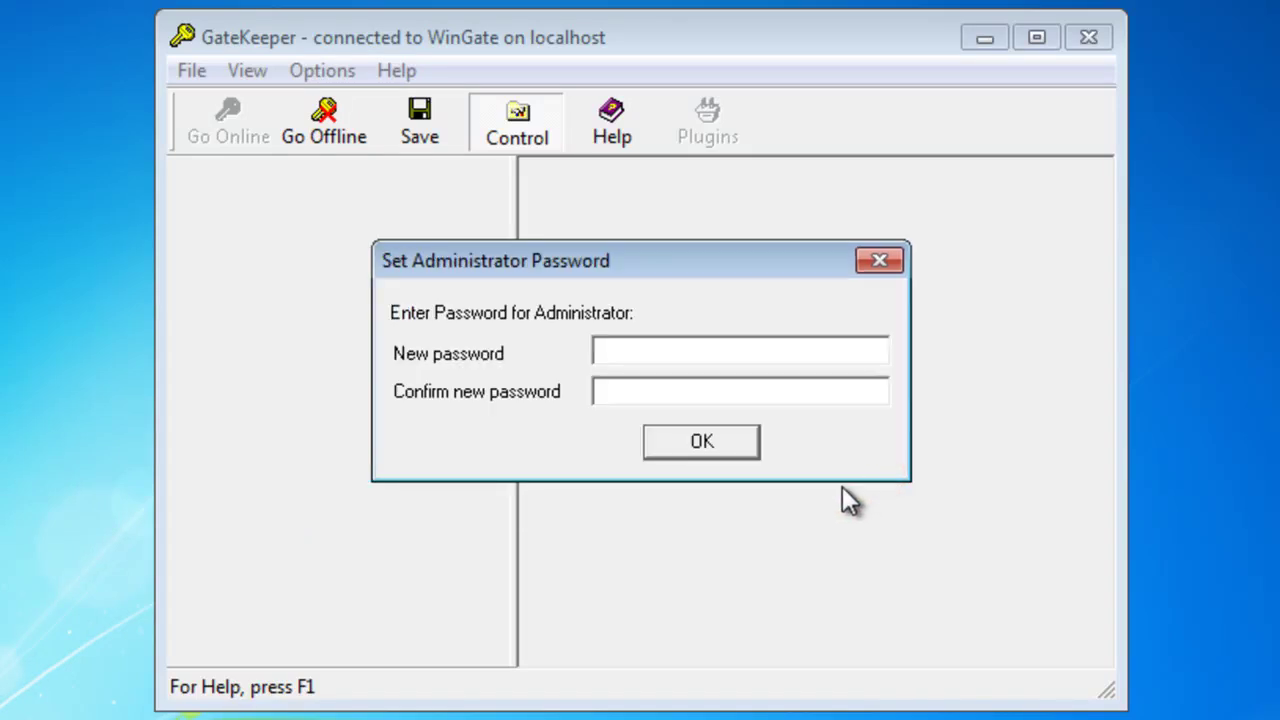
{"action": "type", "text": "**"}
{"action": "key", "text": "Tab"}
{"action": "type", "text": "**"}
{"action": "left_click", "coordinate": [680, 438]}
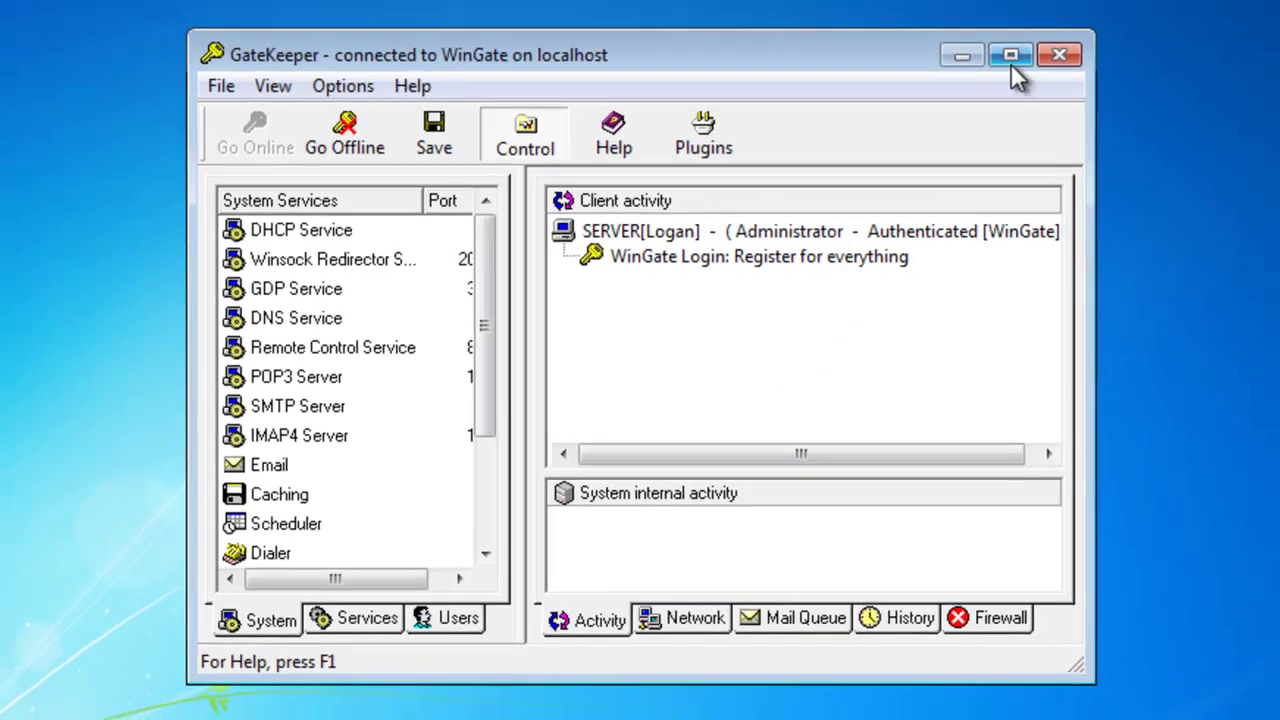
Maximize GateKeeper, show the network view, and enlarge the Network Connections list to reveal more connections
{"action": "left_click", "coordinate": [1036, 37]}
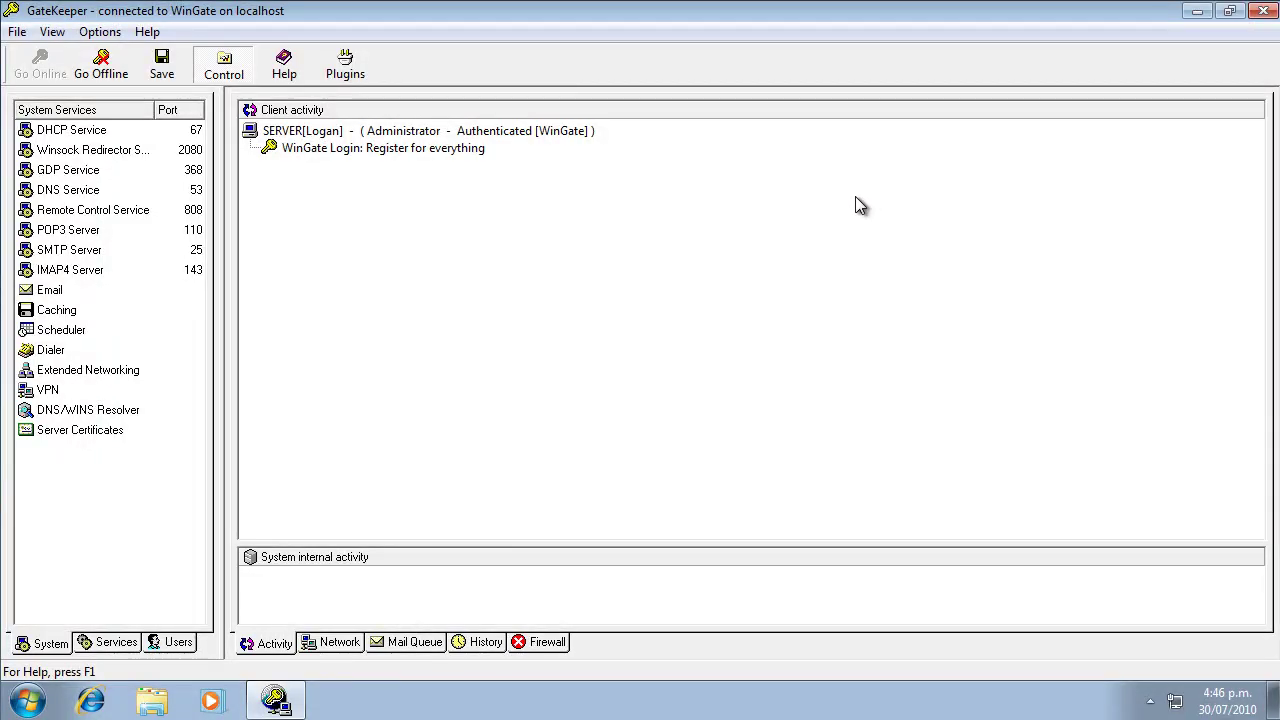
{"action": "left_click", "coordinate": [338, 642]}
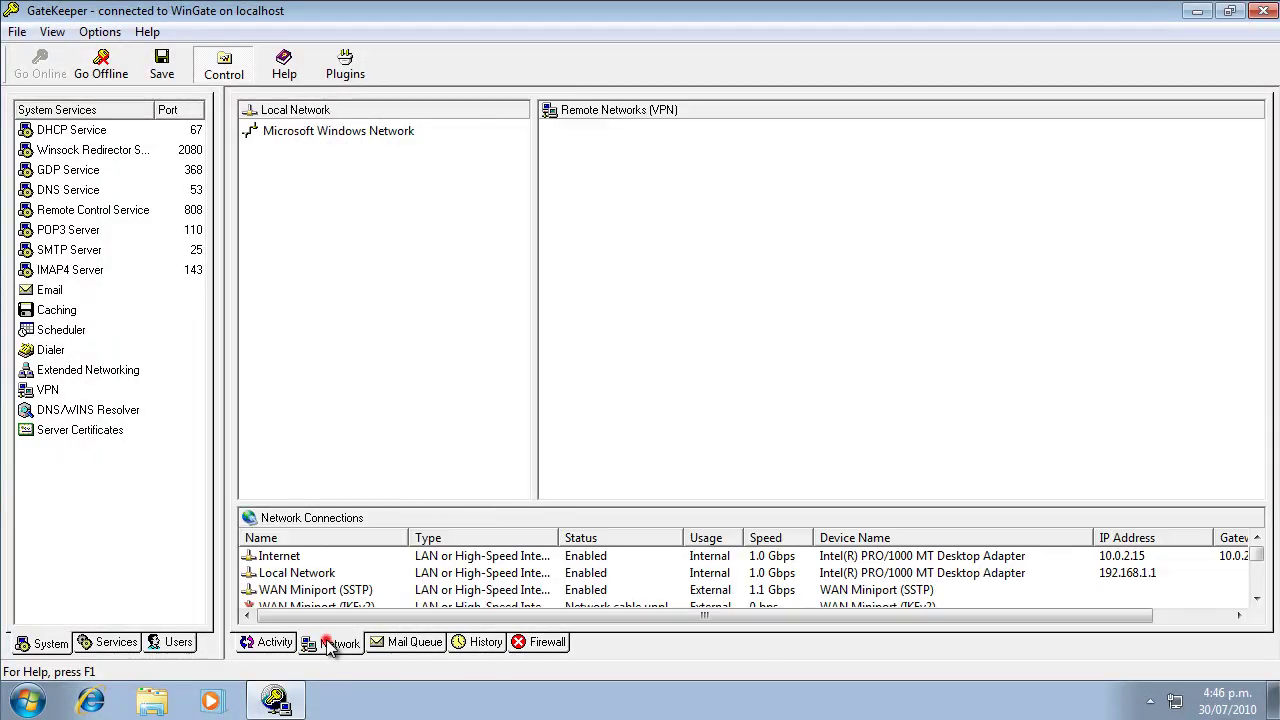
{"action": "left_click", "coordinate": [418, 501]}
{"action": "left_click_drag", "start_coordinate": [418, 503], "coordinate": [425, 425]}
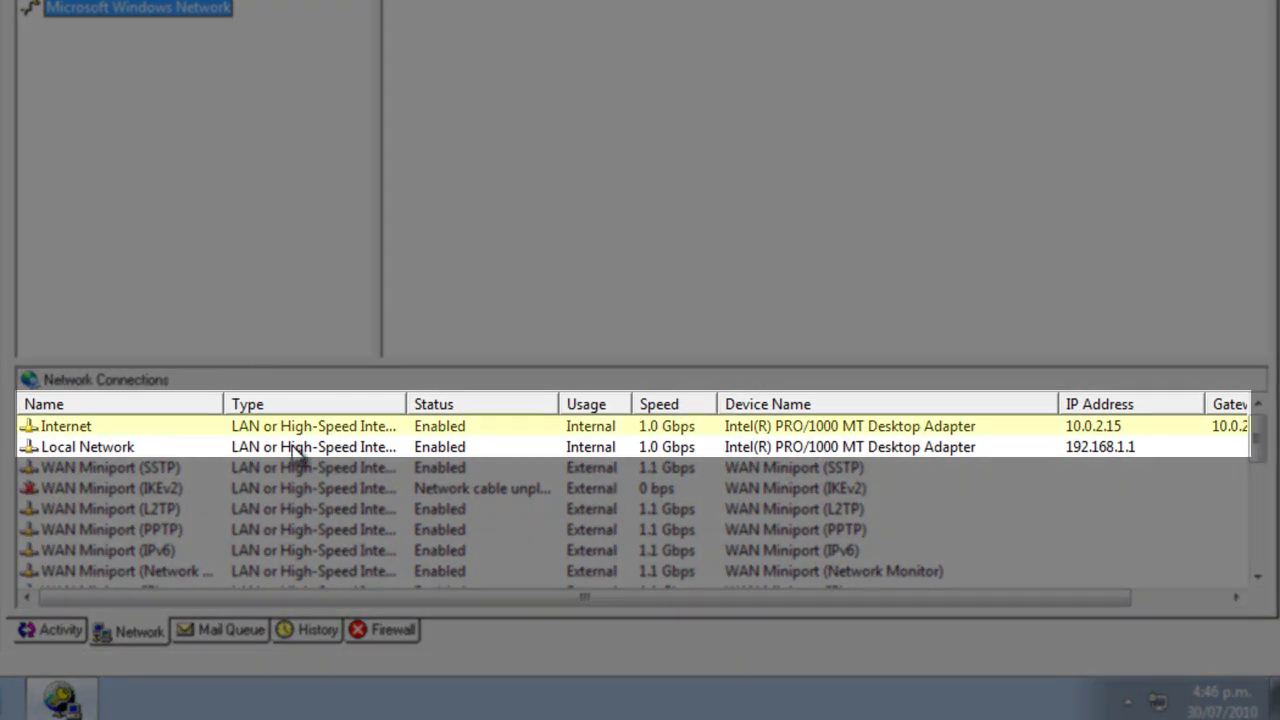
Set the Internet connection's network type to an external untrusted network, apply it, and close GateKeeper
{"action": "left_click_drag", "start_coordinate": [351, 596], "coordinate": [522, 611]}
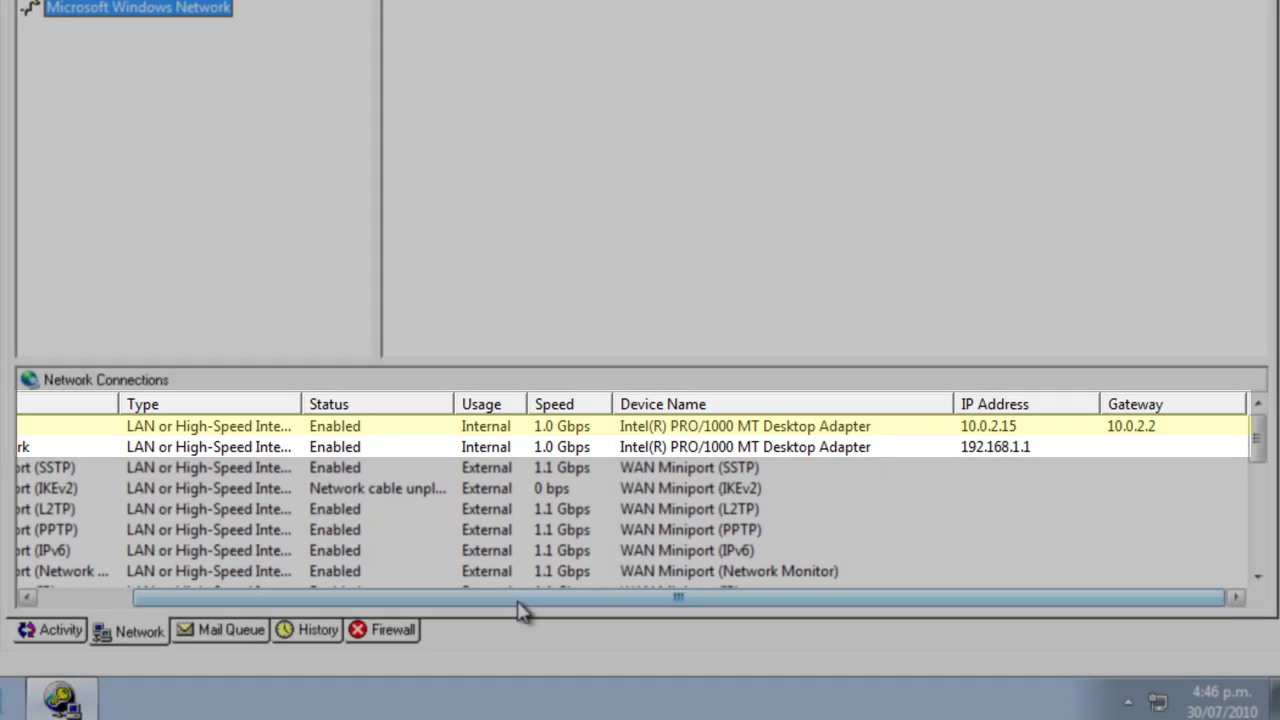
{"action": "left_click_drag", "start_coordinate": [523, 607], "coordinate": [351, 608]}
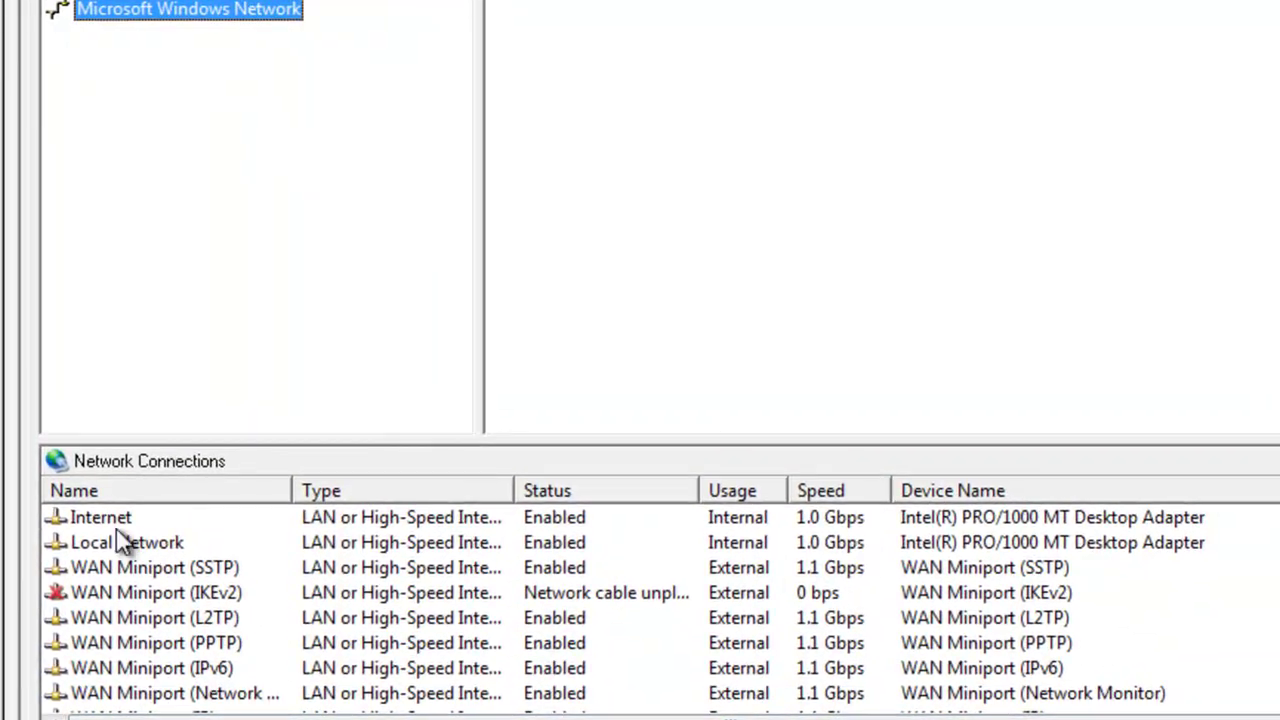
{"action": "double_click", "coordinate": [100, 517]}
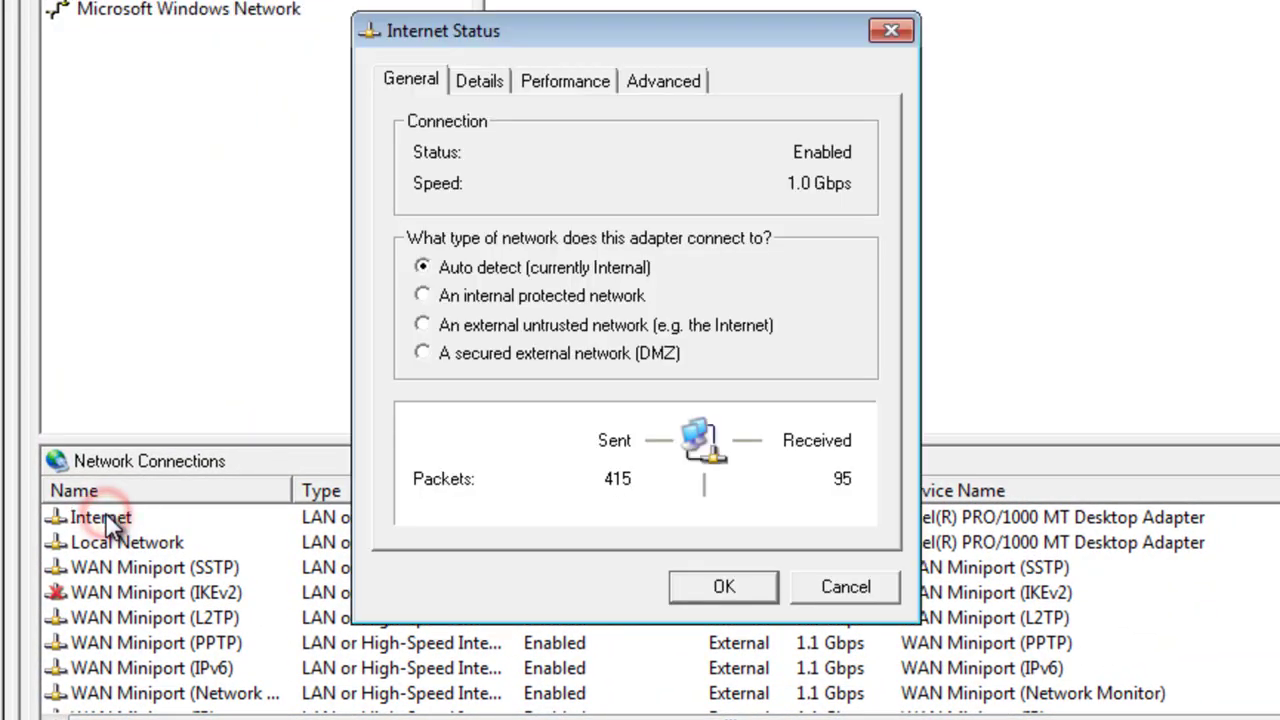
{"action": "left_click", "coordinate": [421, 325]}
{"action": "left_click", "coordinate": [736, 594]}
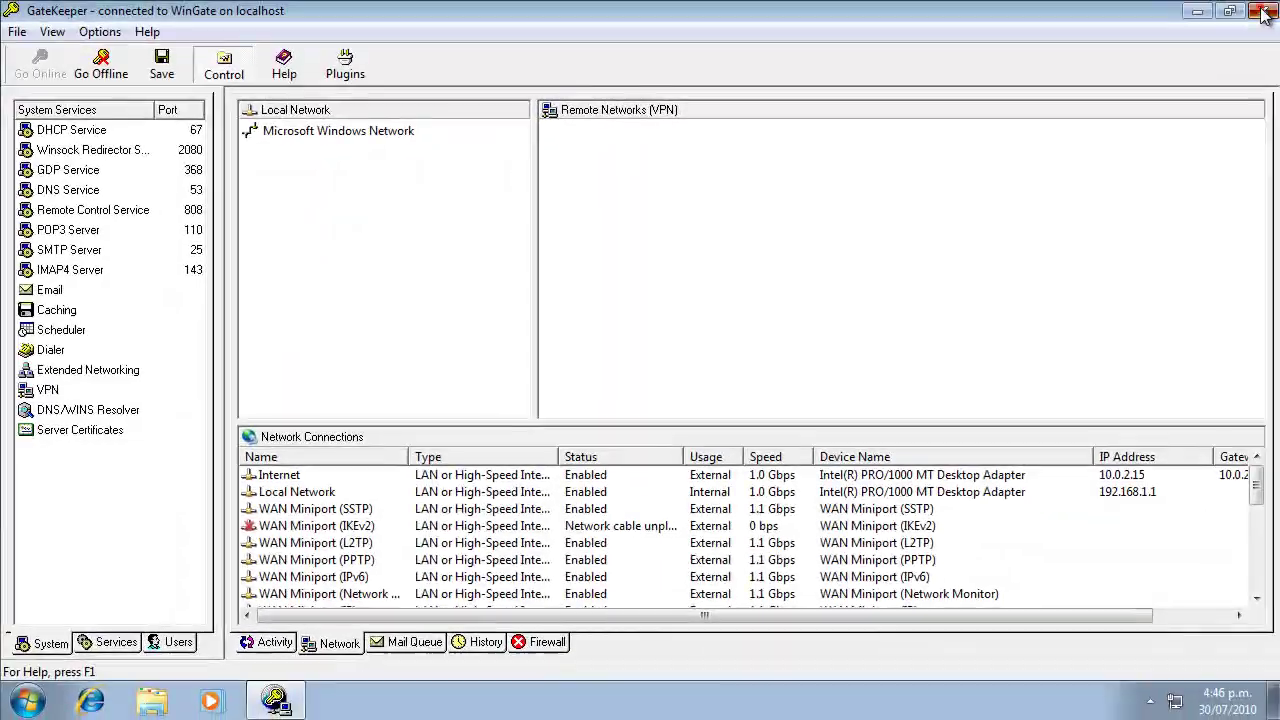
{"action": "left_click", "coordinate": [1262, 12]}
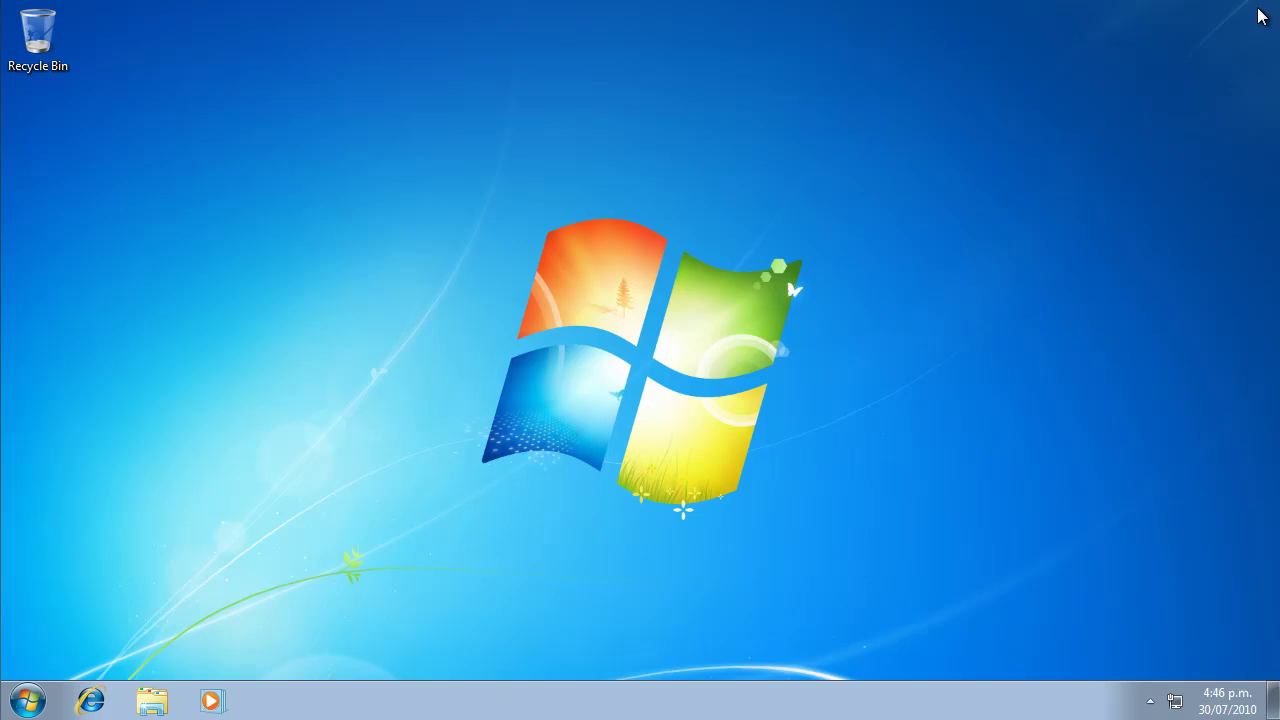
Open the Services console from Administrative Tools in the Control Panel
{"action": "left_click", "coordinate": [28, 700]}
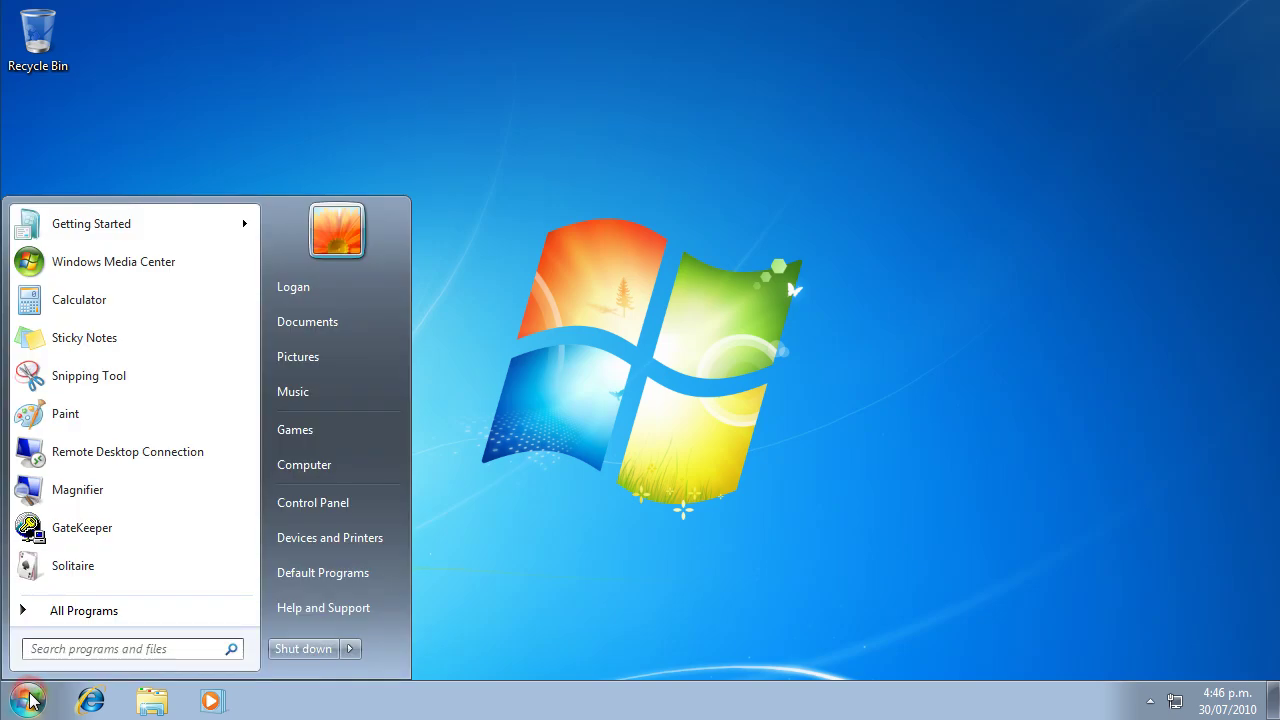
{"action": "left_click", "coordinate": [318, 505]}
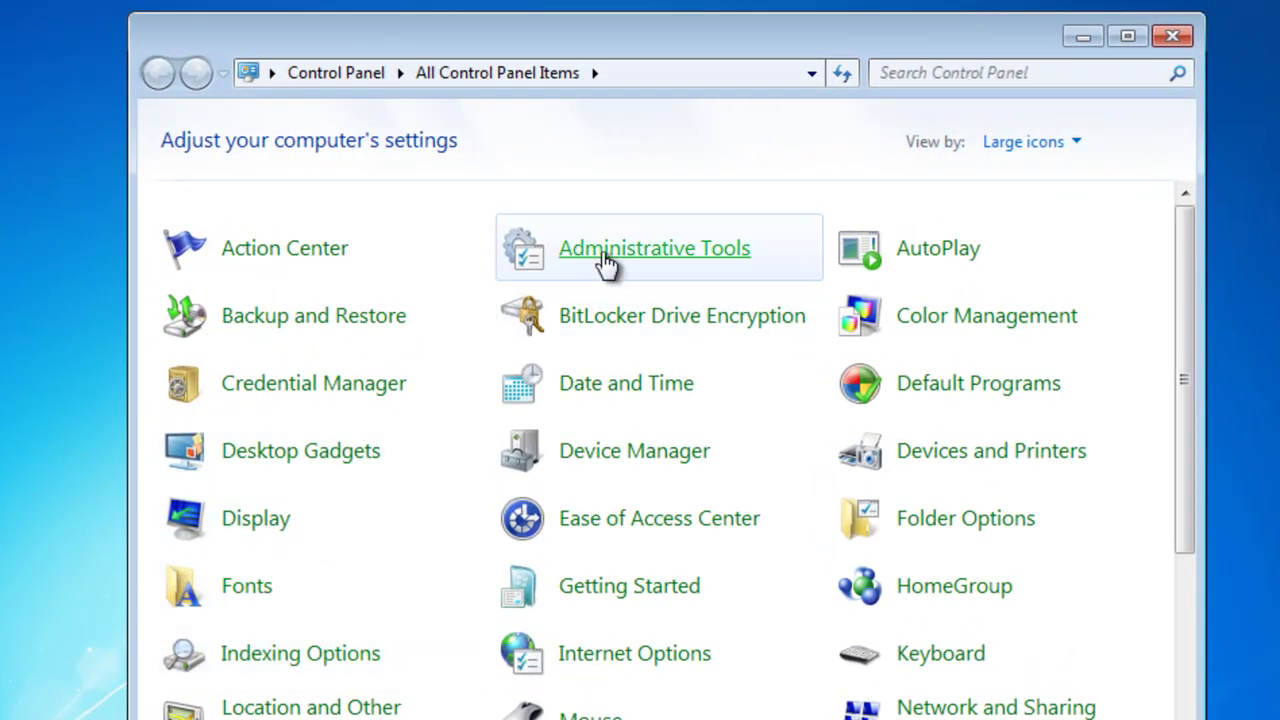
{"action": "left_click", "coordinate": [604, 255]}
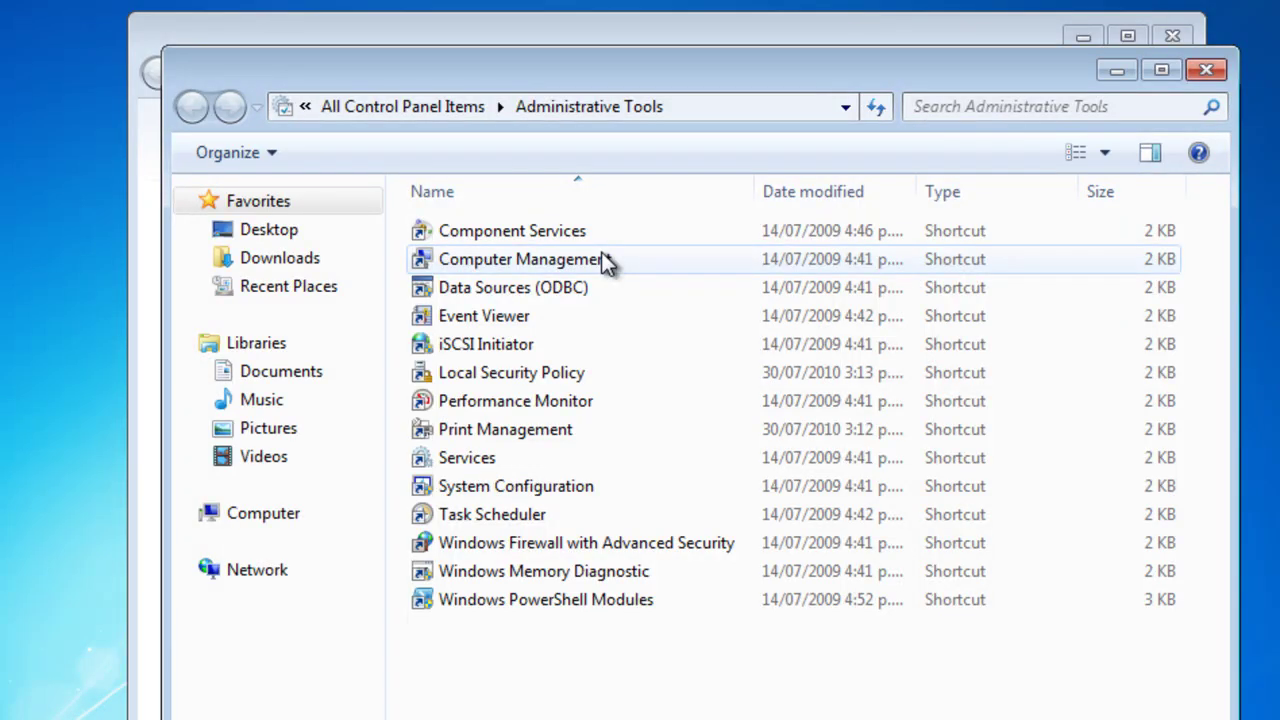
{"action": "left_click", "coordinate": [466, 457]}
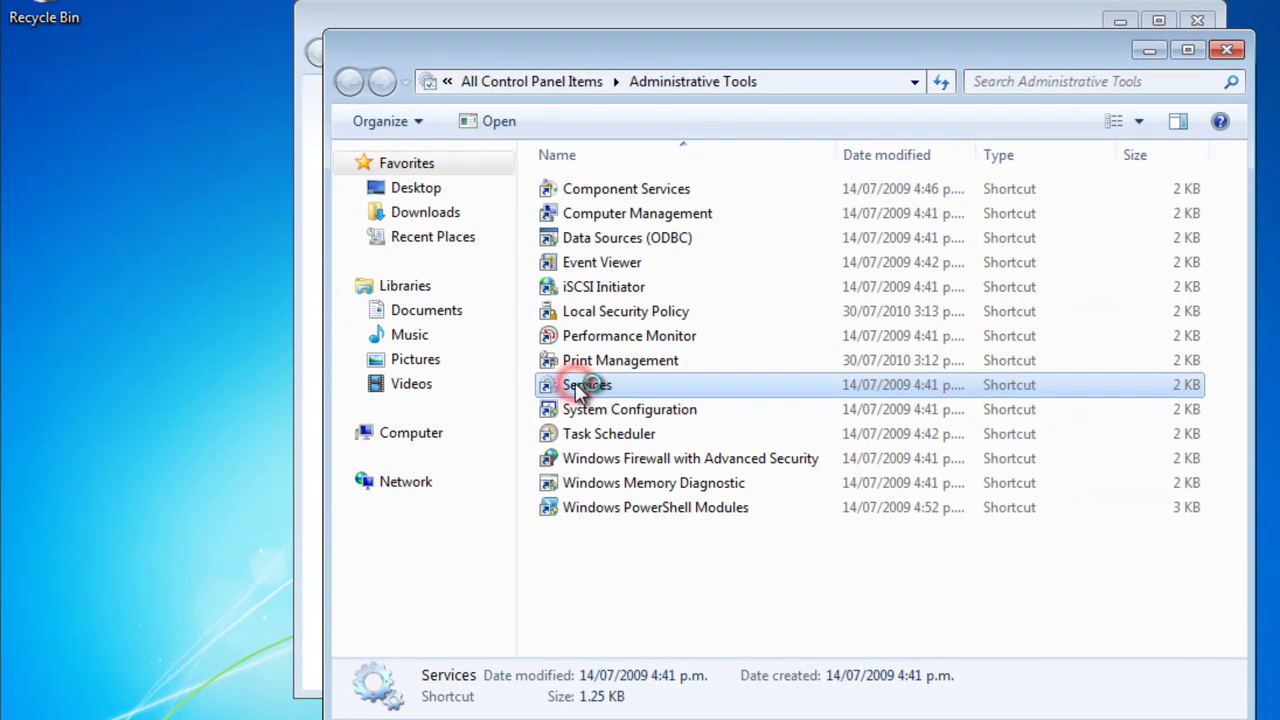
{"action": "double_click", "coordinate": [576, 382]}
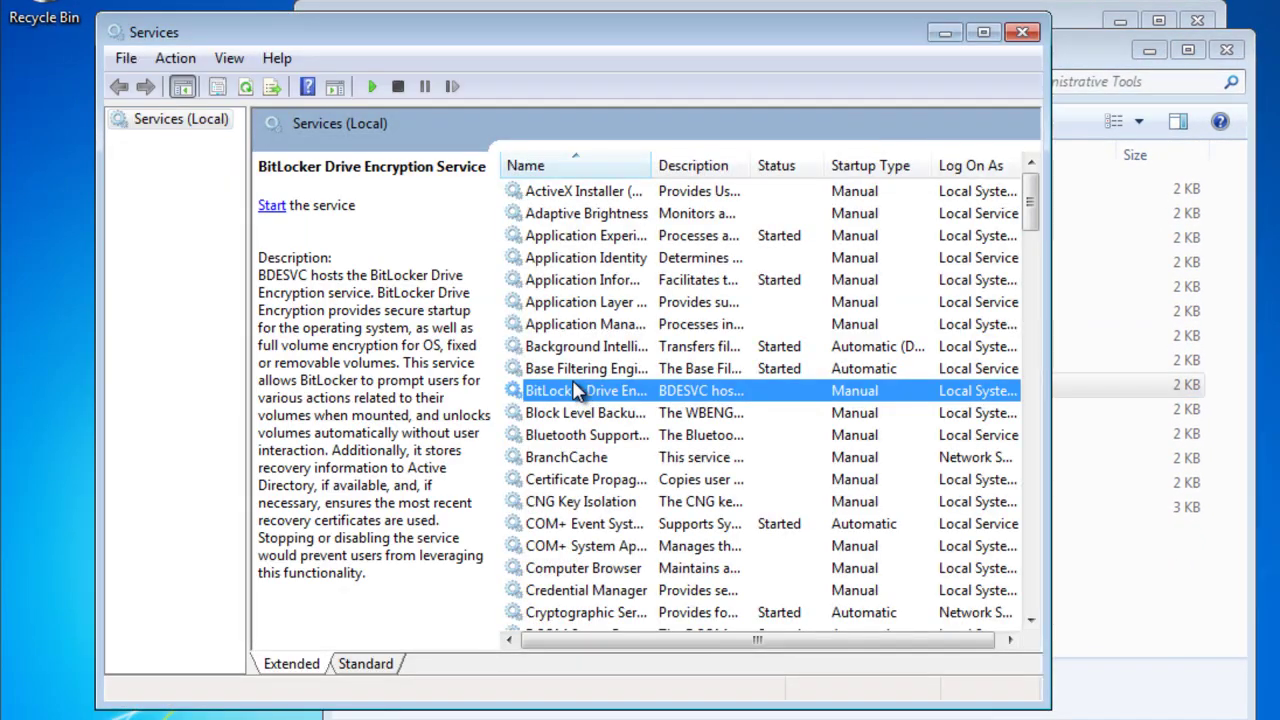
Set the Windows Firewall service's startup type to Disabled, stop the service, and apply the change
{"action": "type", "text": "windows f"}
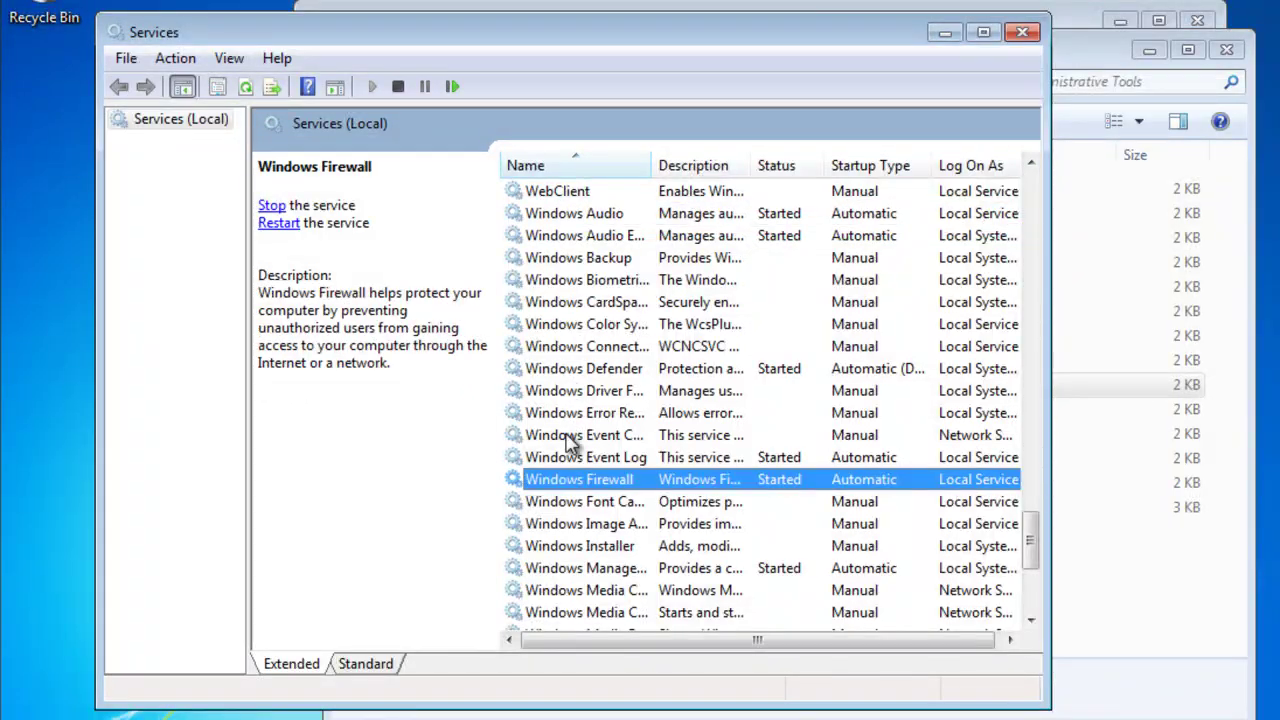
{"action": "double_click", "coordinate": [570, 485]}
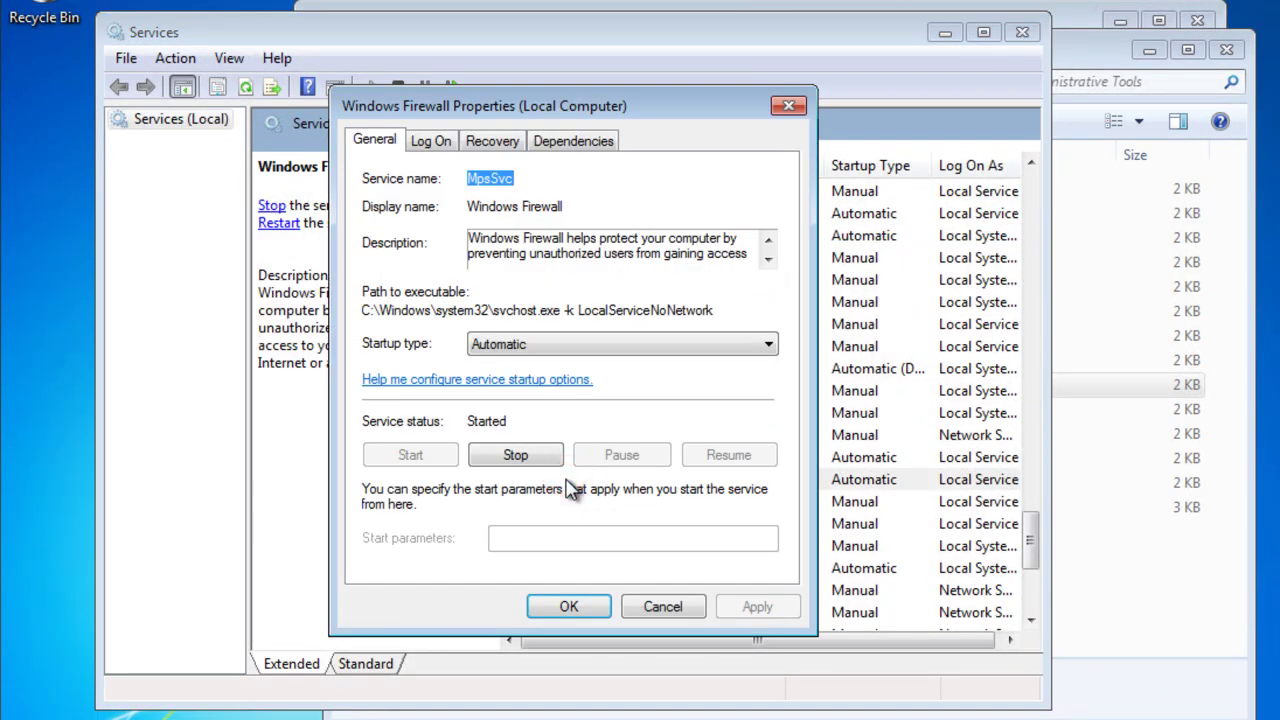
{"action": "left_click", "coordinate": [571, 343]}
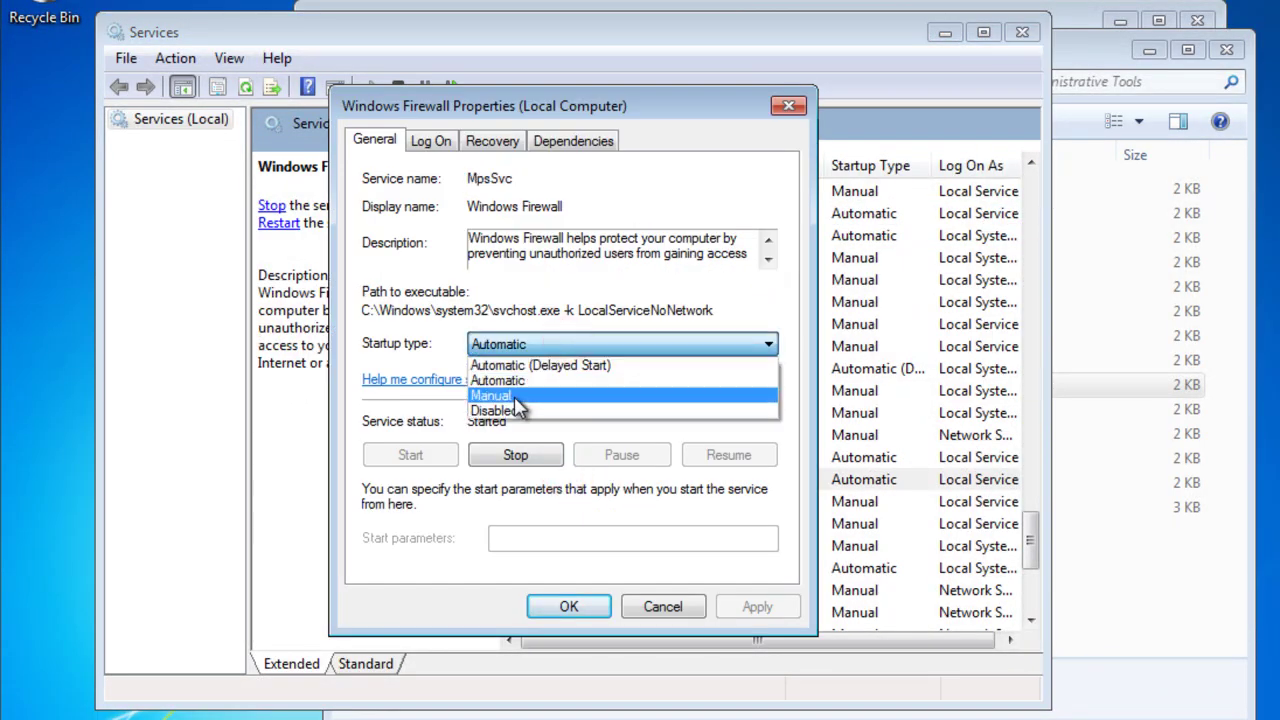
{"action": "left_click", "coordinate": [503, 412]}
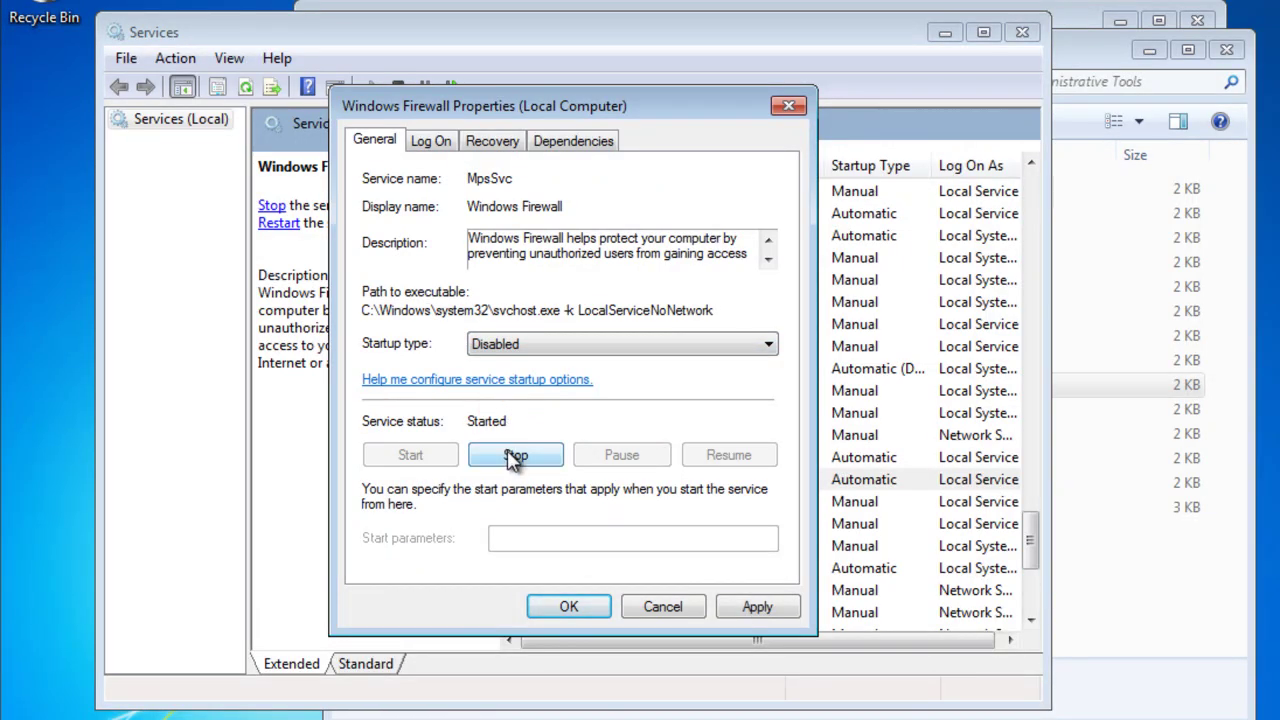
{"action": "left_click", "coordinate": [512, 457]}
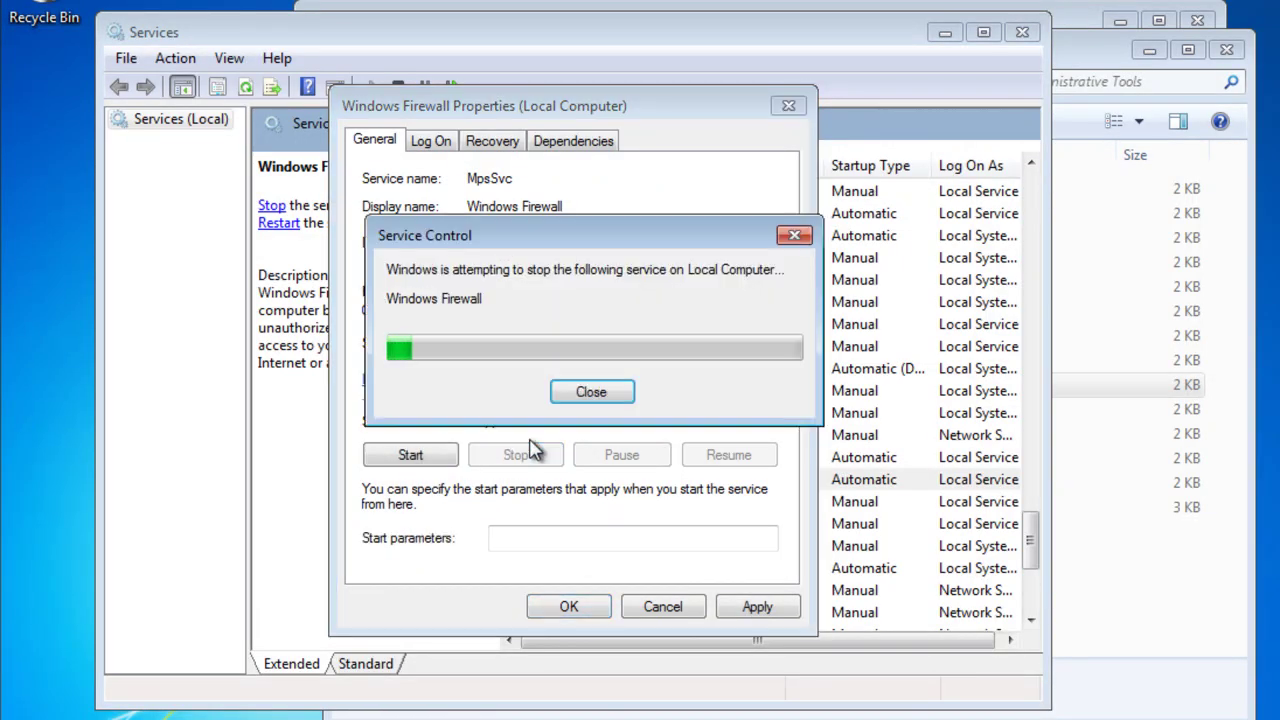
{"action": "left_click", "coordinate": [733, 608]}
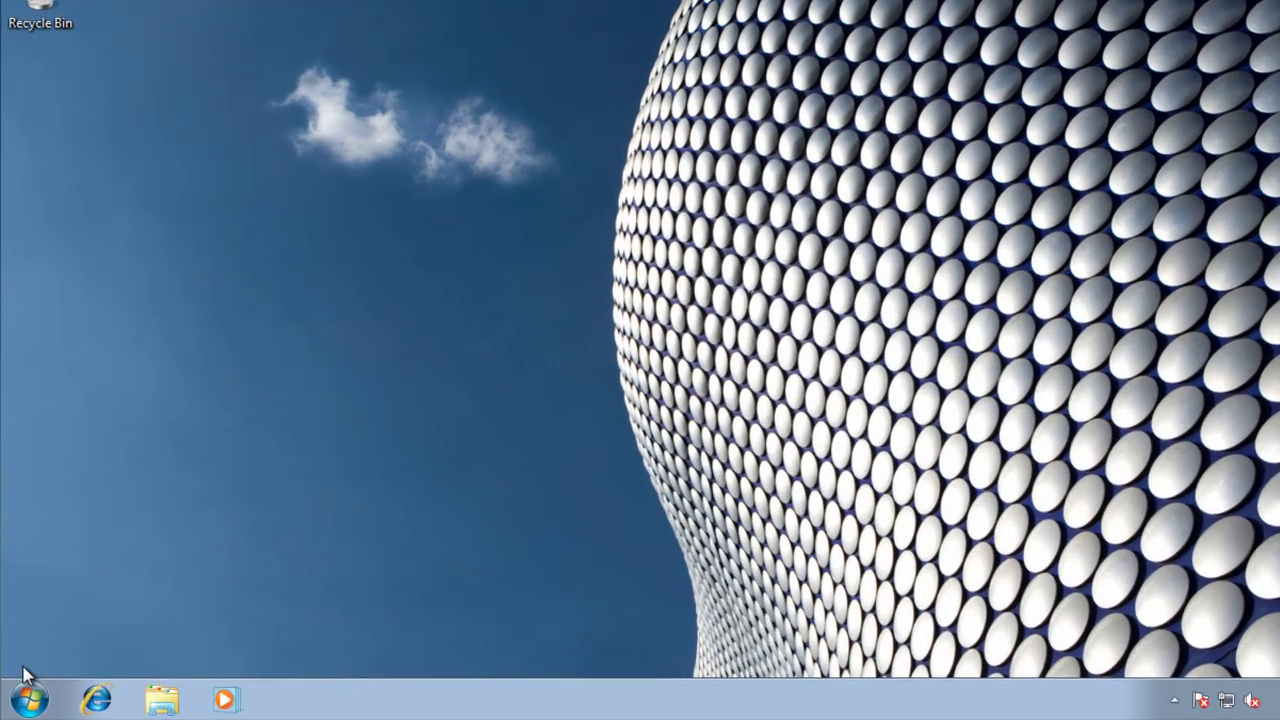
On the client computer, run ipconfig /all in Command Prompt, examine the Local Area Connection's IP, gateway, DHCP and DNS settings, and close it
{"action": "left_click", "coordinate": [32, 695]}
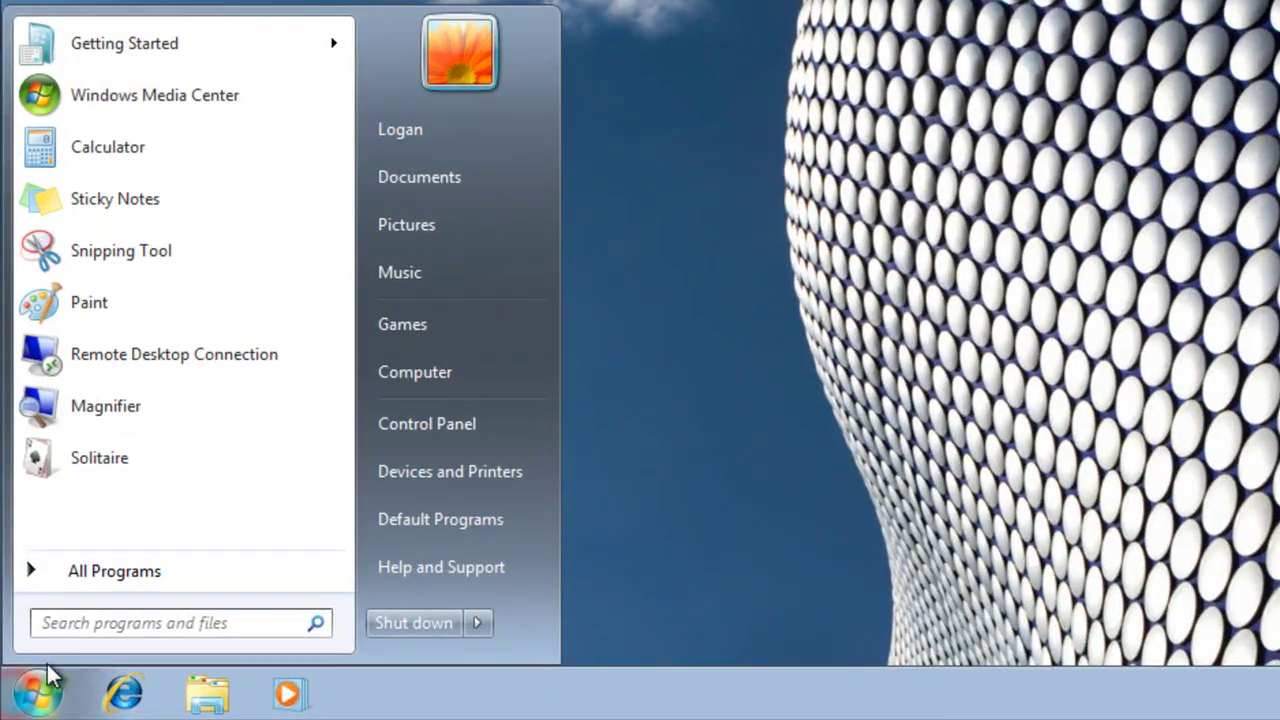
{"action": "left_click", "coordinate": [110, 579]}
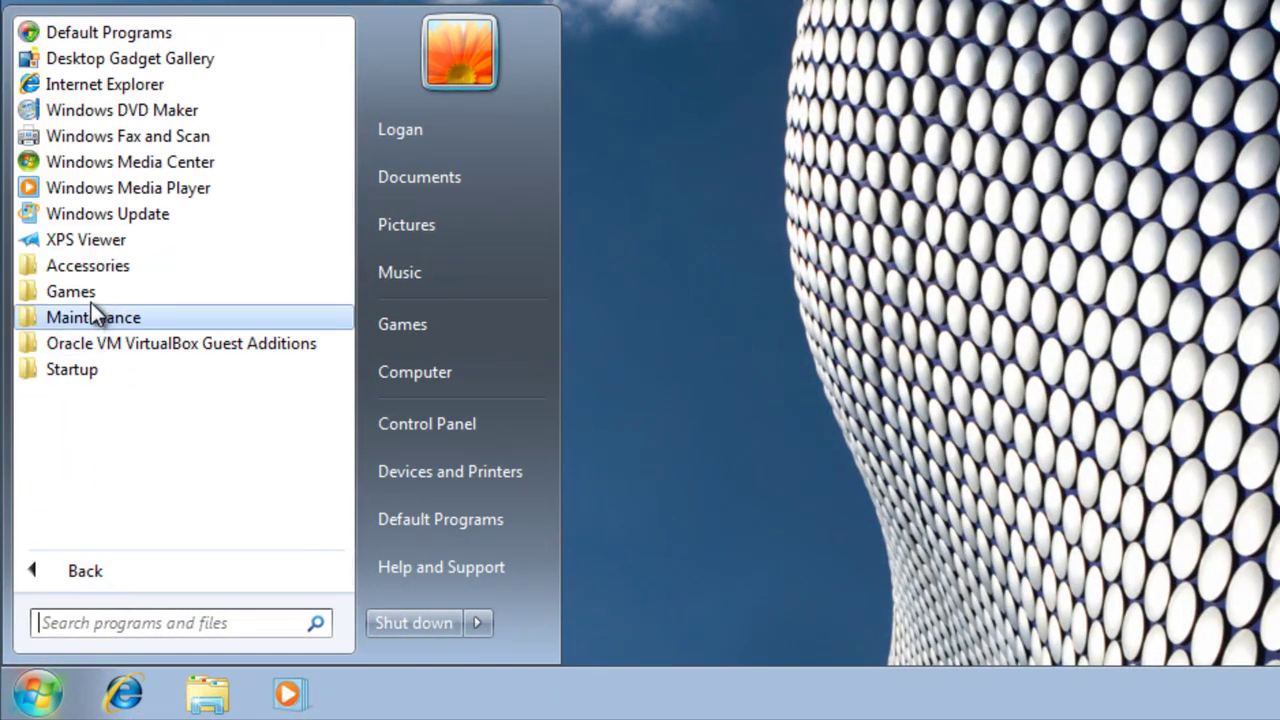
{"action": "left_click", "coordinate": [95, 267]}
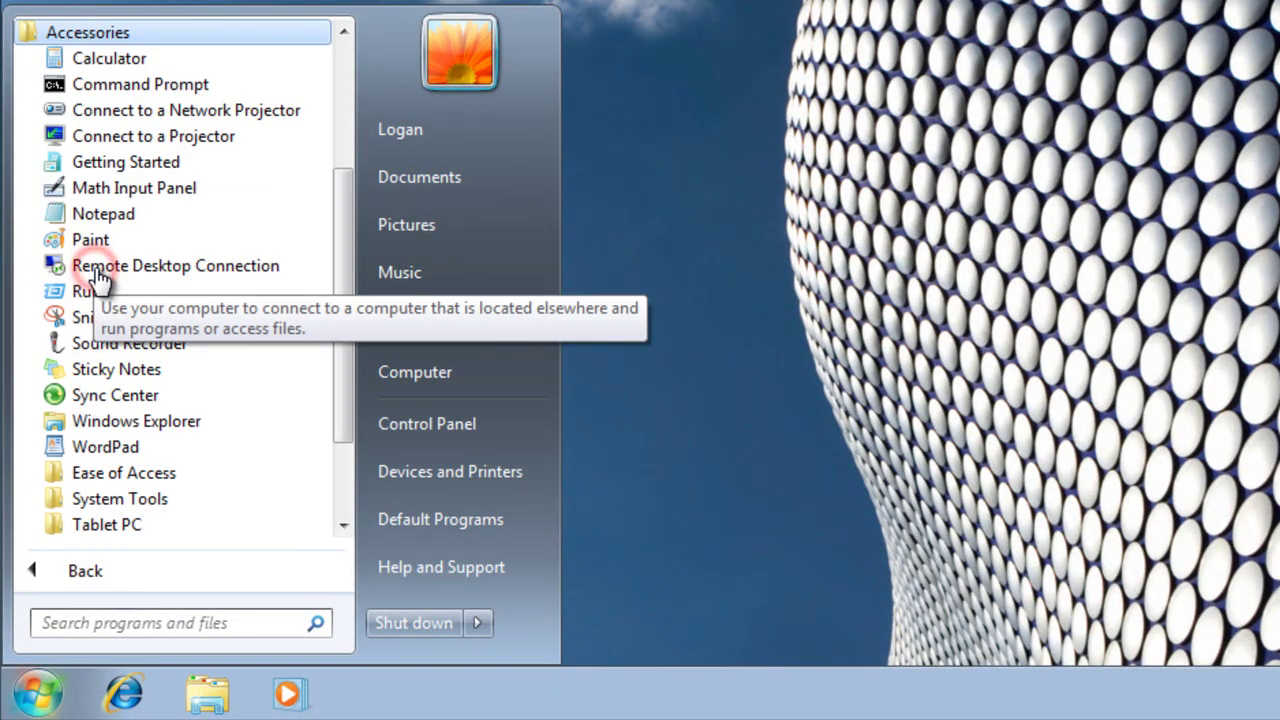
{"action": "left_click", "coordinate": [95, 88]}
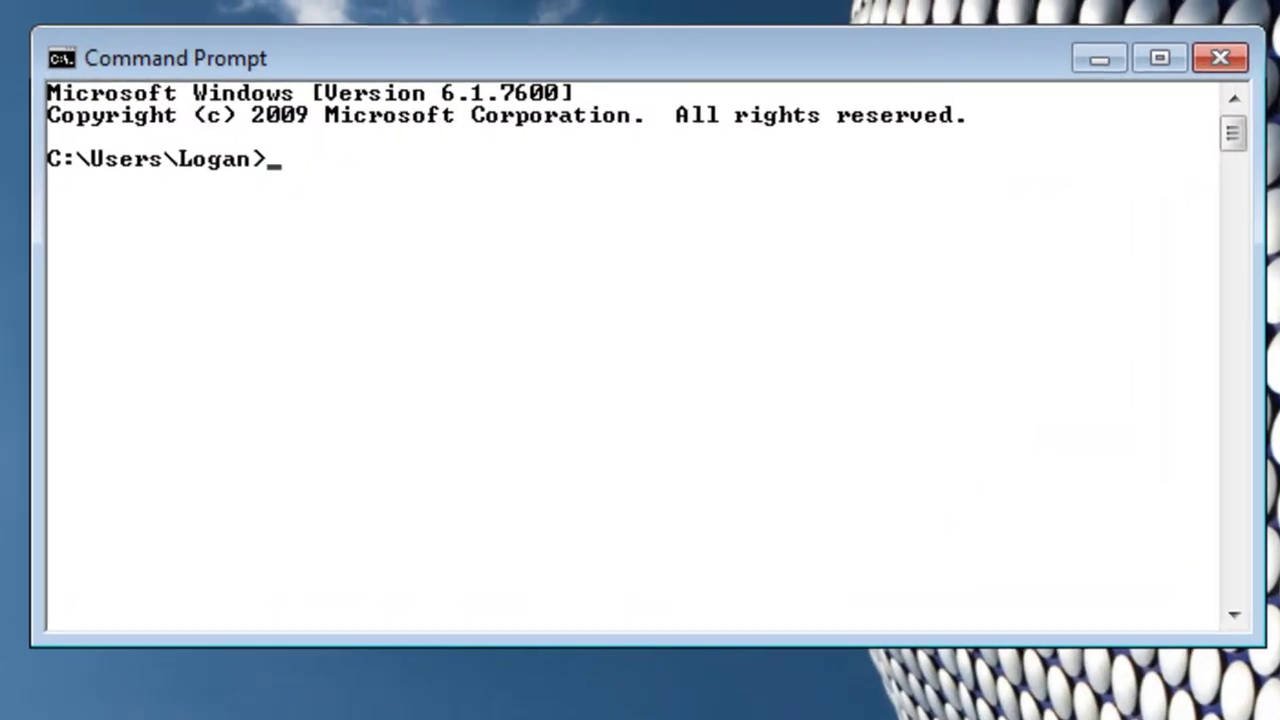
{"action": "type", "text": "ipconfig /a"}
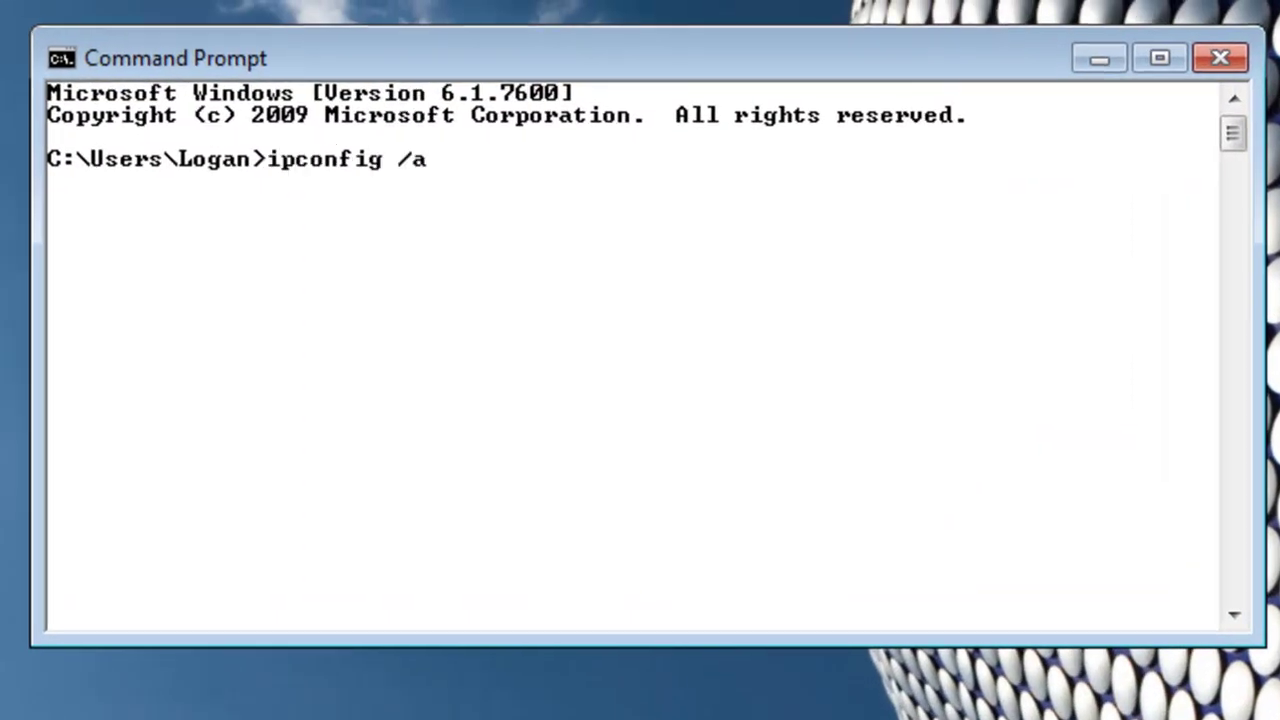
{"action": "type", "text": "ll"}
{"action": "key", "text": "Return"}
{"action": "scroll", "coordinate": [442, 385], "scroll_direction": "up", "scroll_amount": 1}
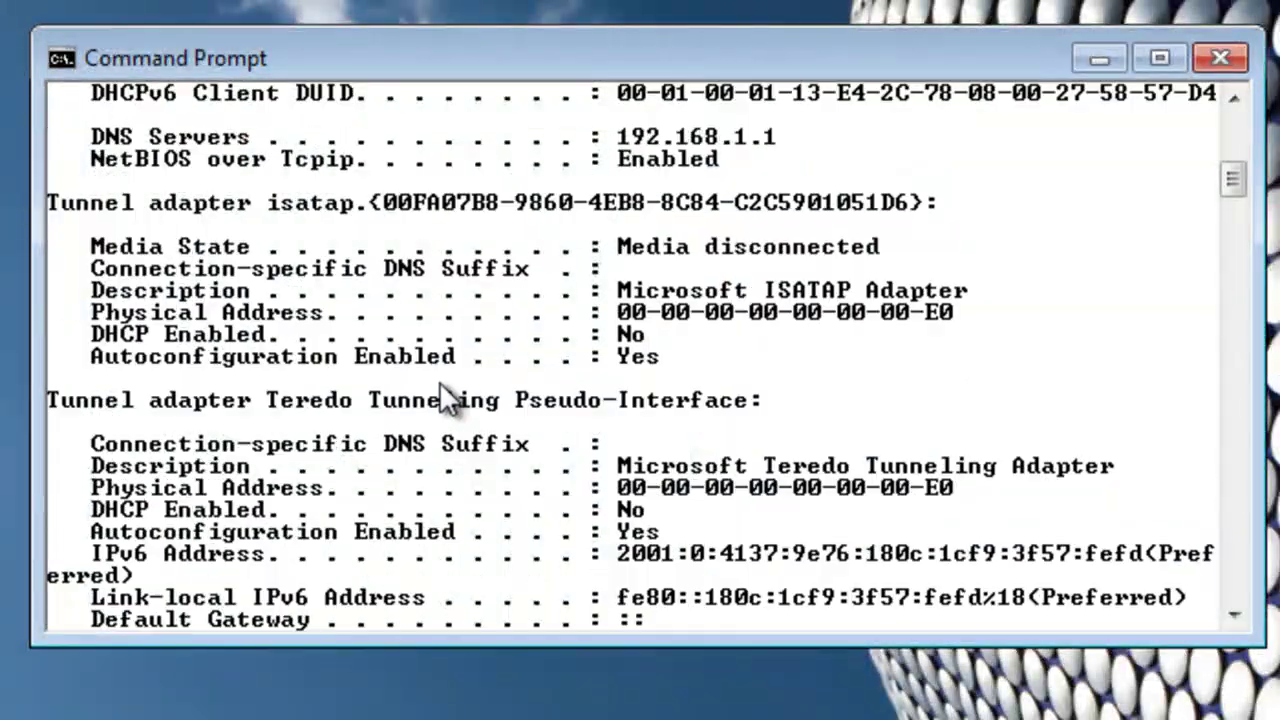
{"action": "scroll", "coordinate": [447, 397], "scroll_direction": "up", "scroll_amount": 6}
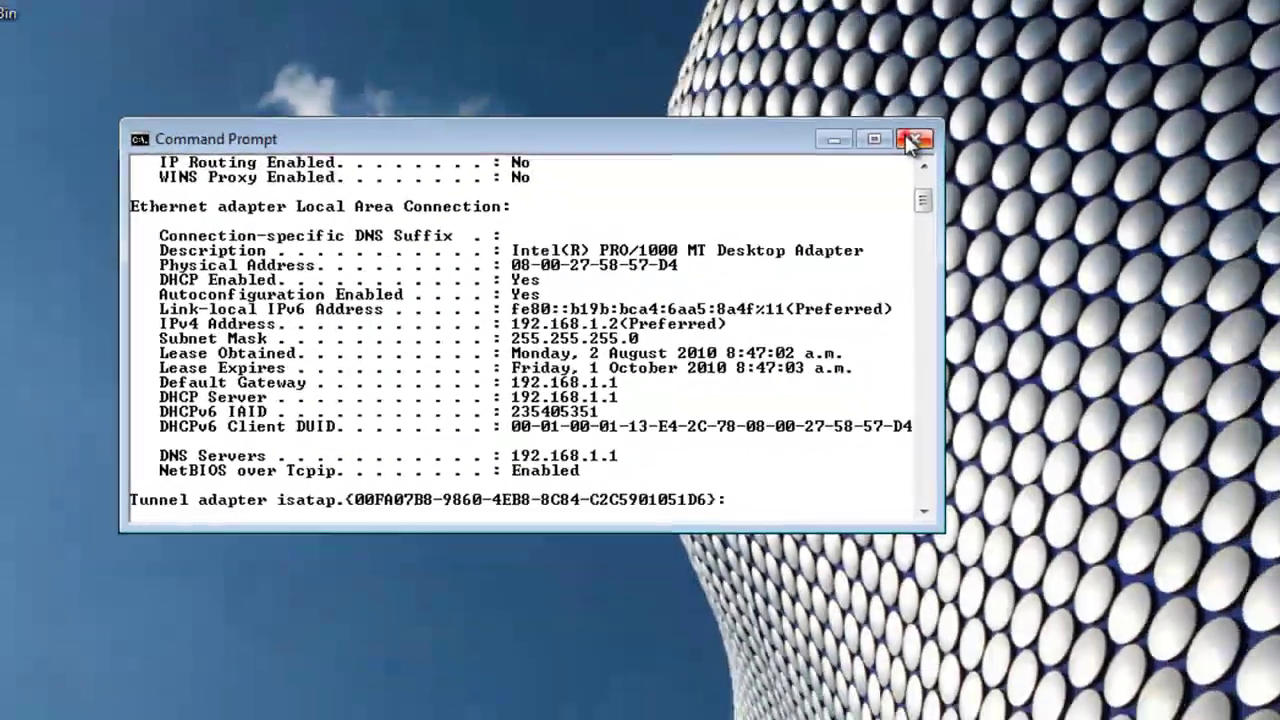
{"action": "left_click", "coordinate": [1220, 58]}
{"action": "left_click", "coordinate": [88, 702]}
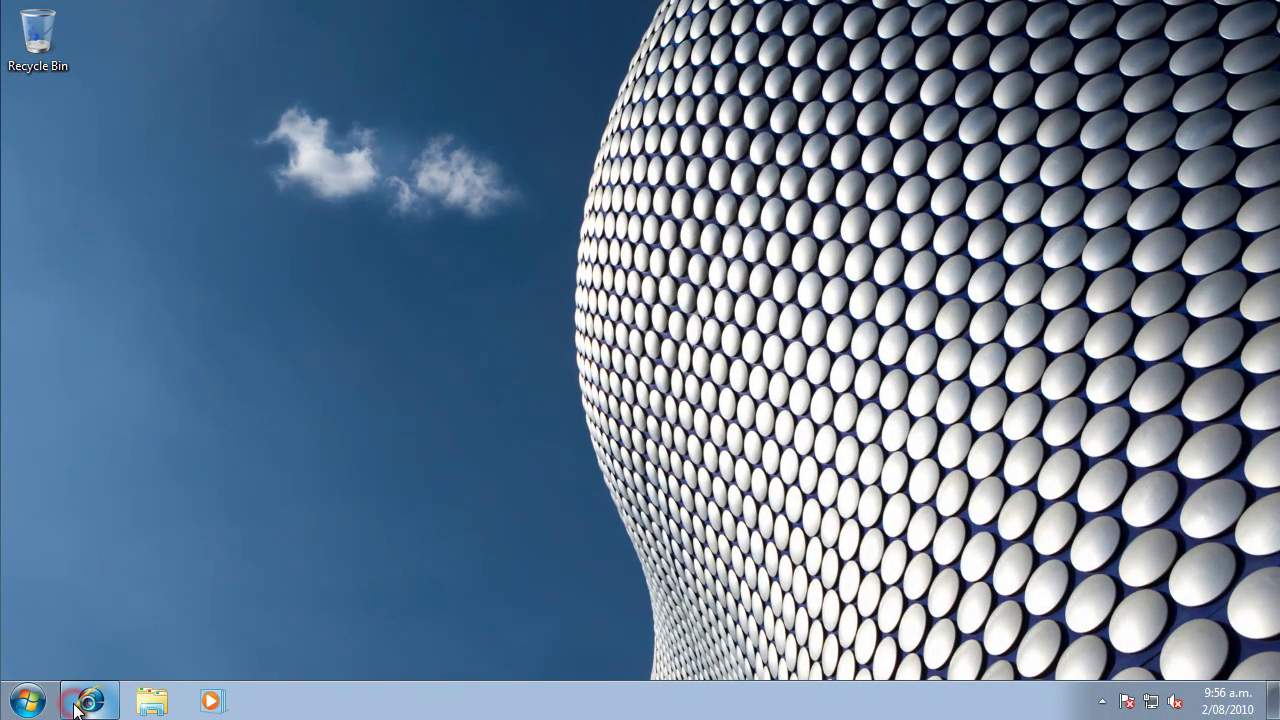
{"action": "type", "text": "w"}
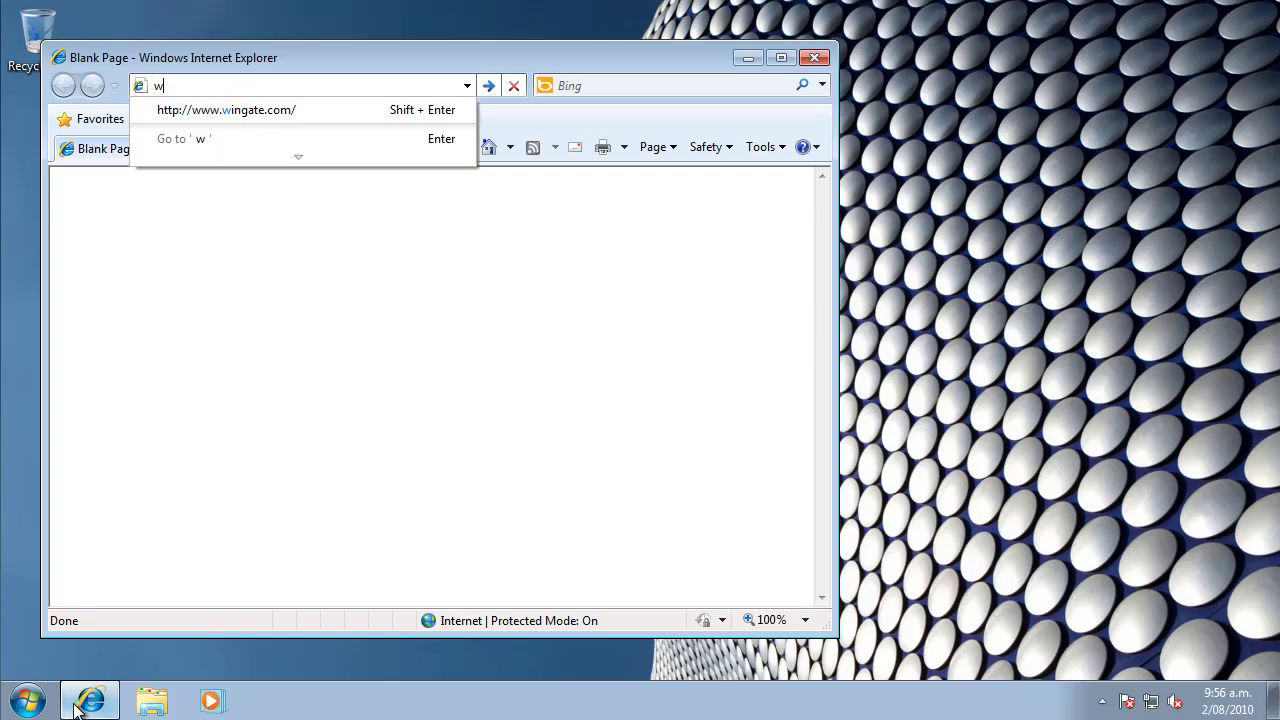
{"action": "type", "text": "ww.wingate.com"}
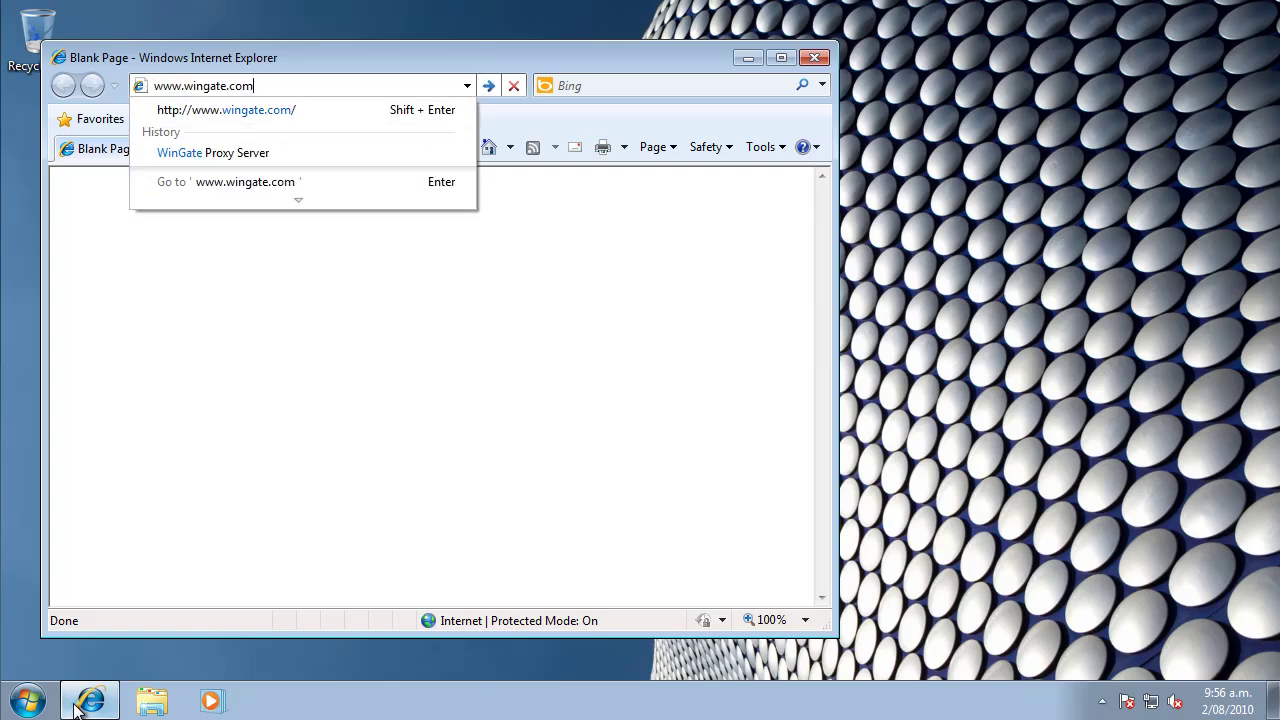
{"action": "key", "text": "Return"}
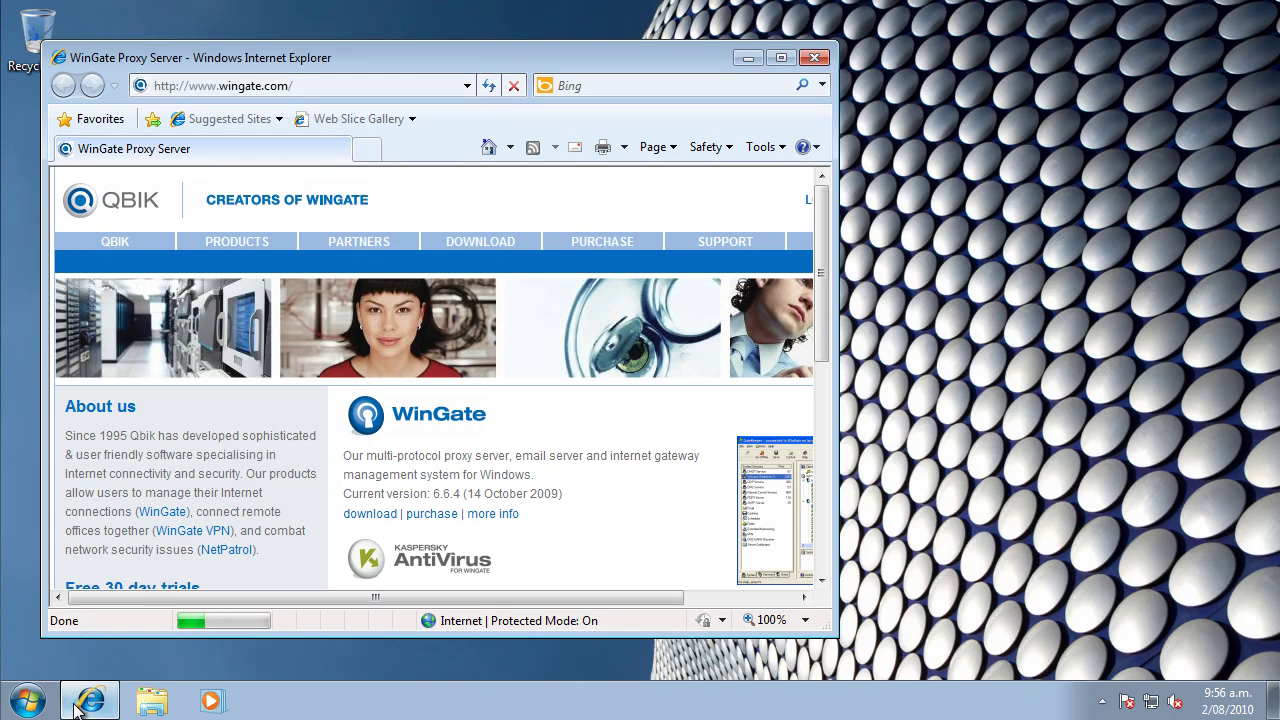